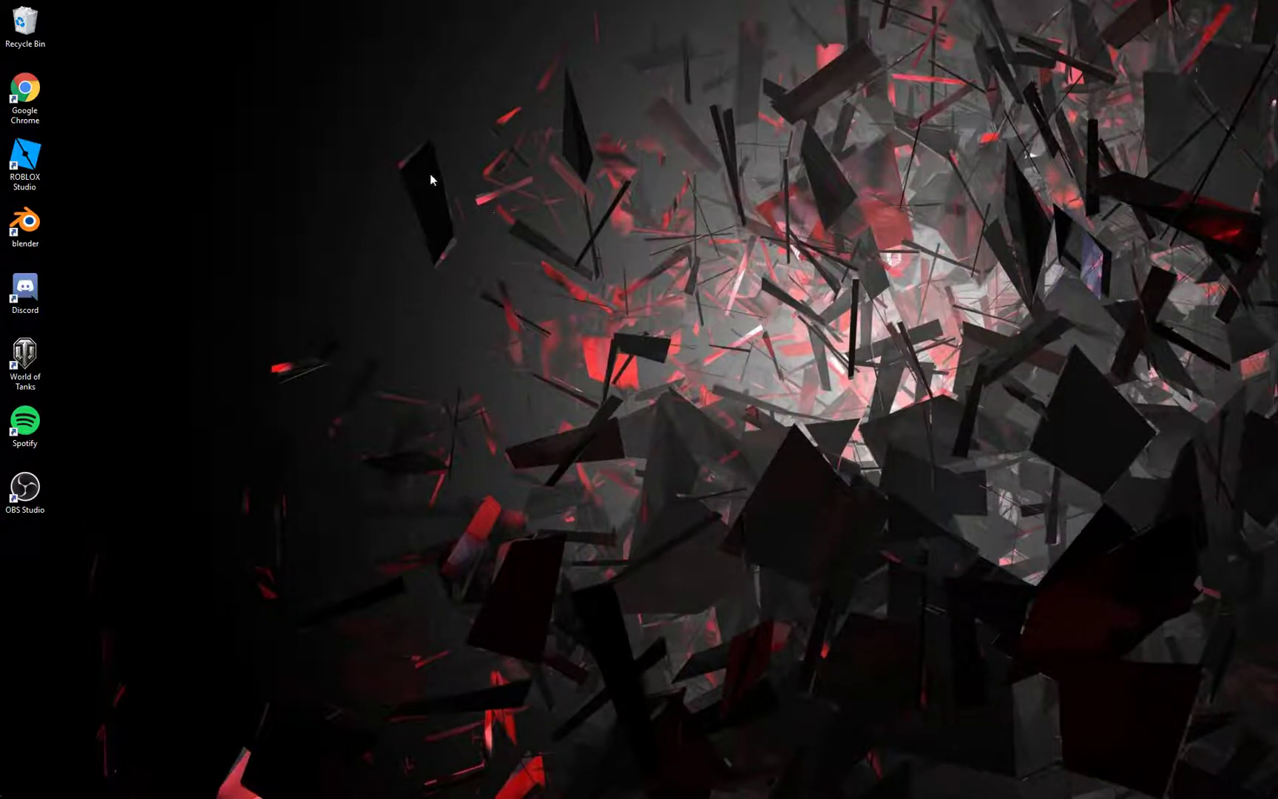
# Step: Launch ROBLOX Studio from its desktop shortcut icon
pyautogui.click(15, 158)
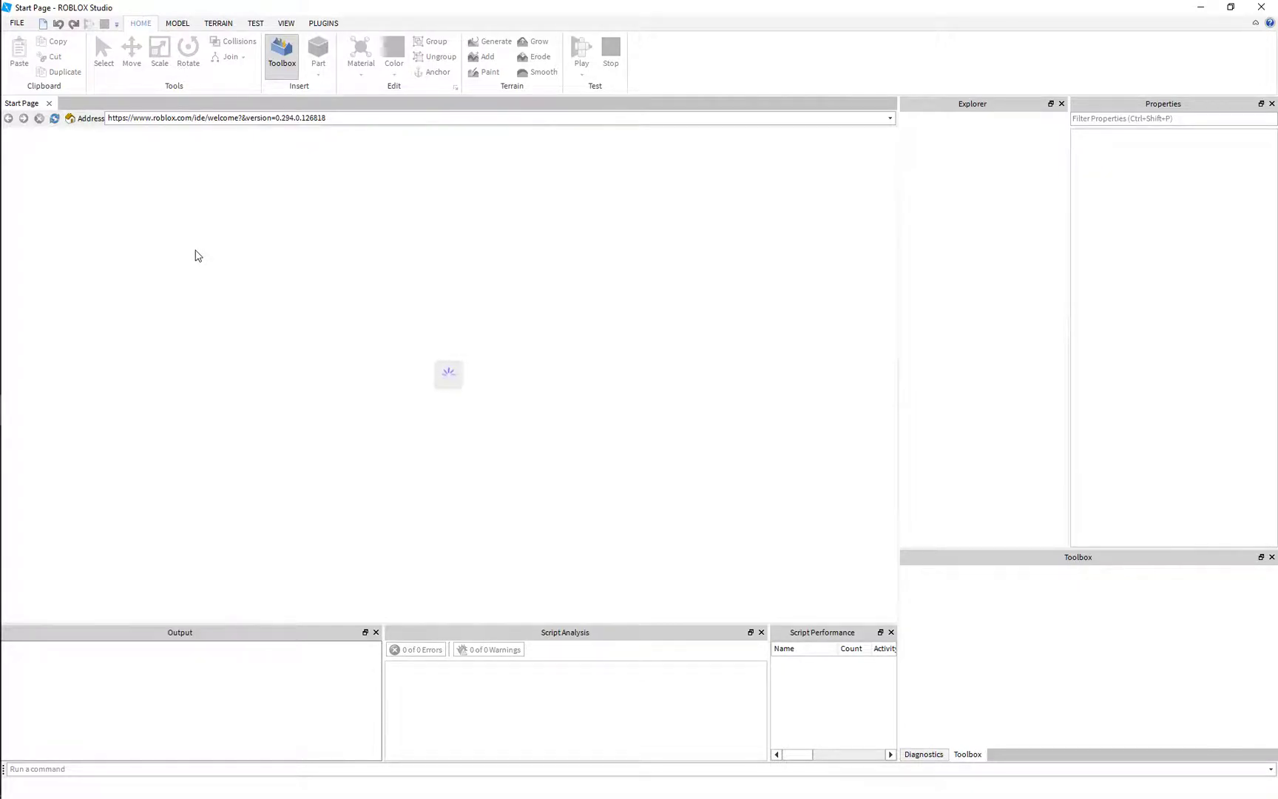
# Step: Close the Output, Script Analysis, Script Performance, Explorer, Properties, Toolbox and Diagnostics panels
pyautogui.click(376, 632)
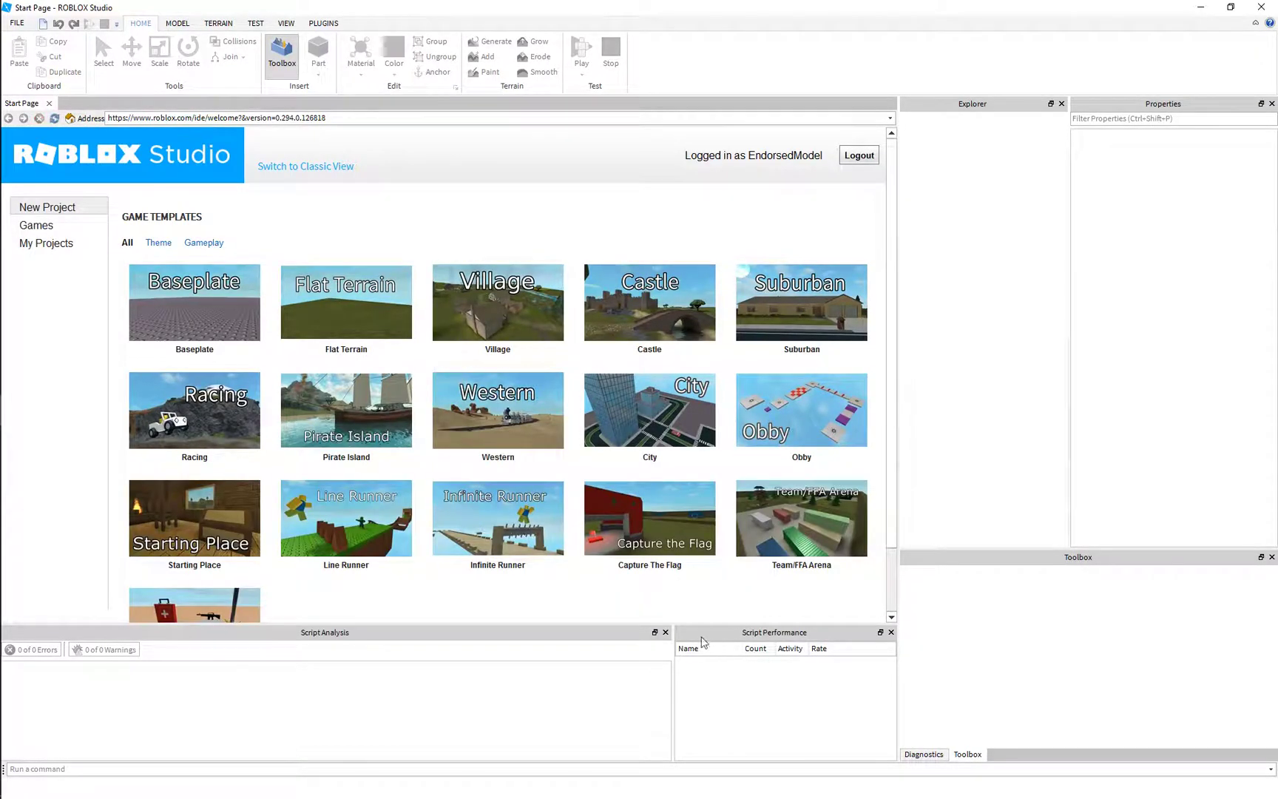
pyautogui.click(666, 632)
pyautogui.click(892, 632)
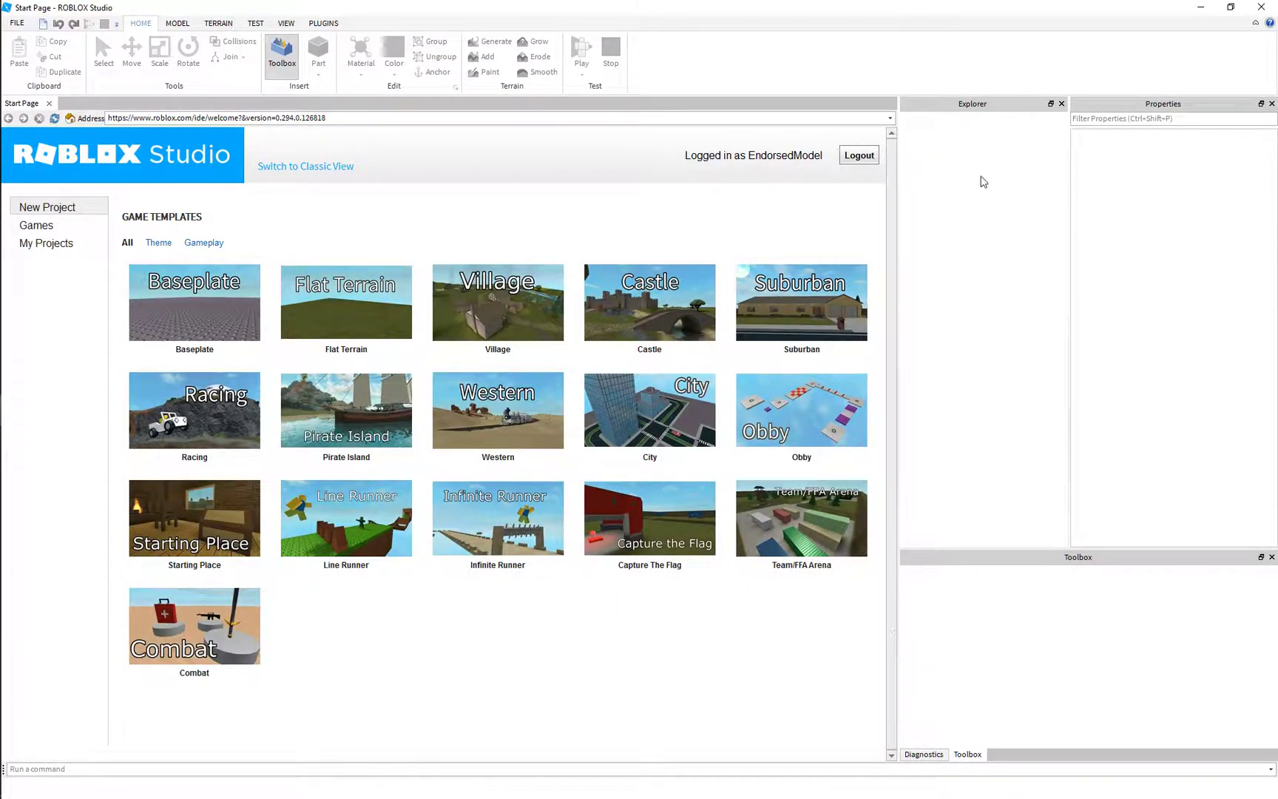
pyautogui.click(1061, 103)
pyautogui.click(1272, 103)
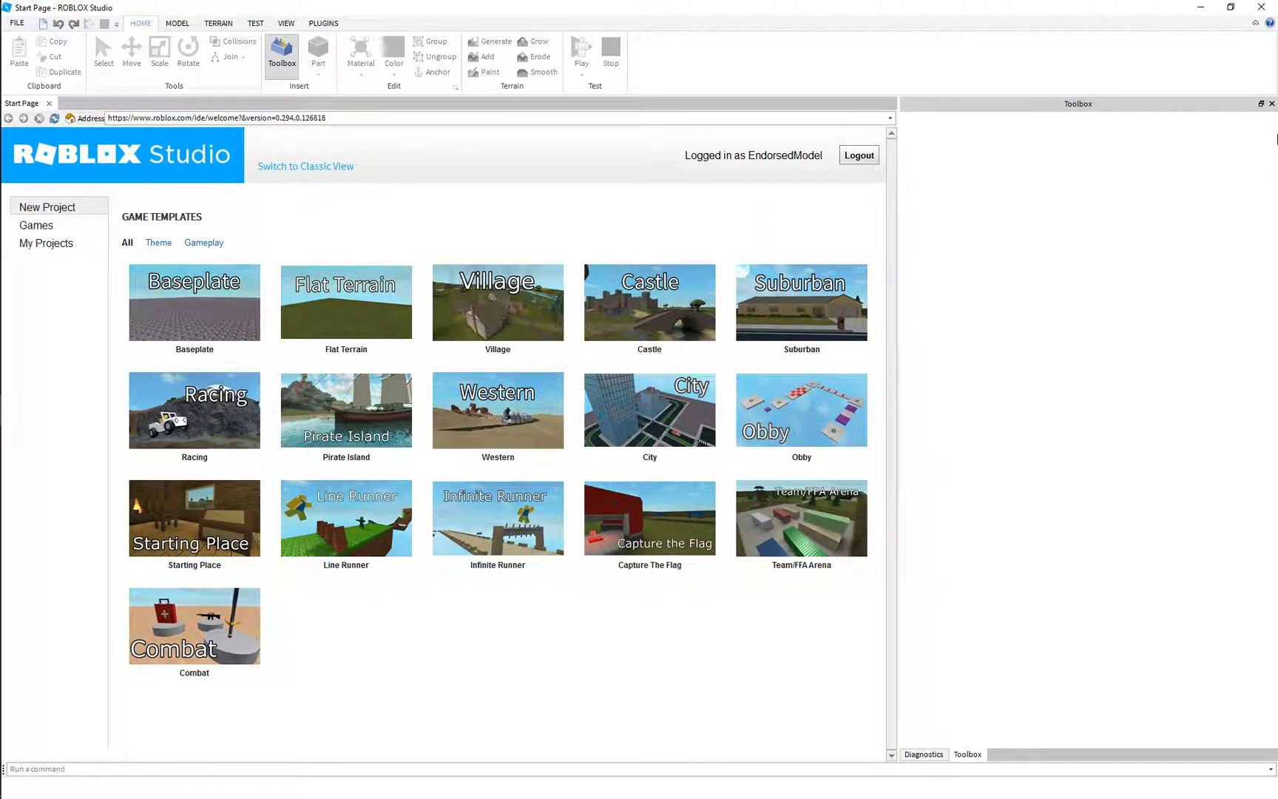
pyautogui.click(1272, 103)
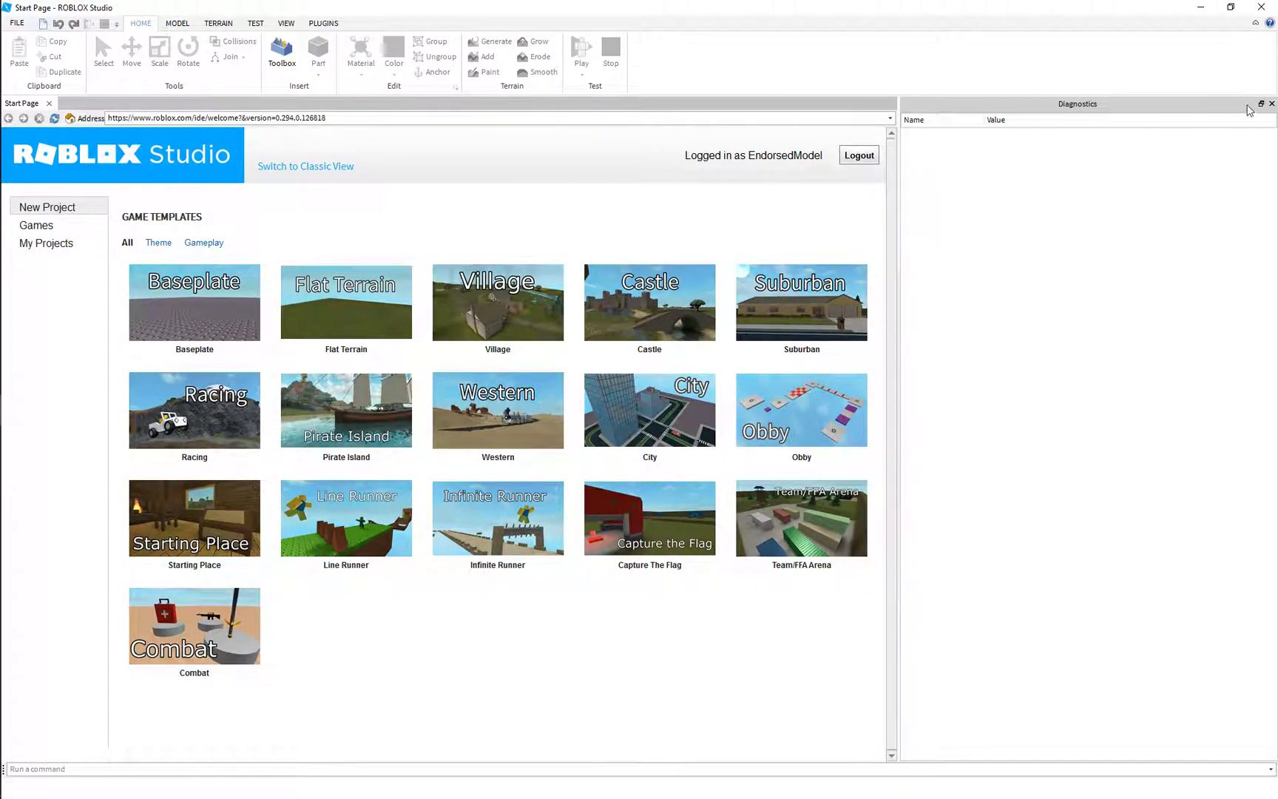
pyautogui.click(1272, 104)
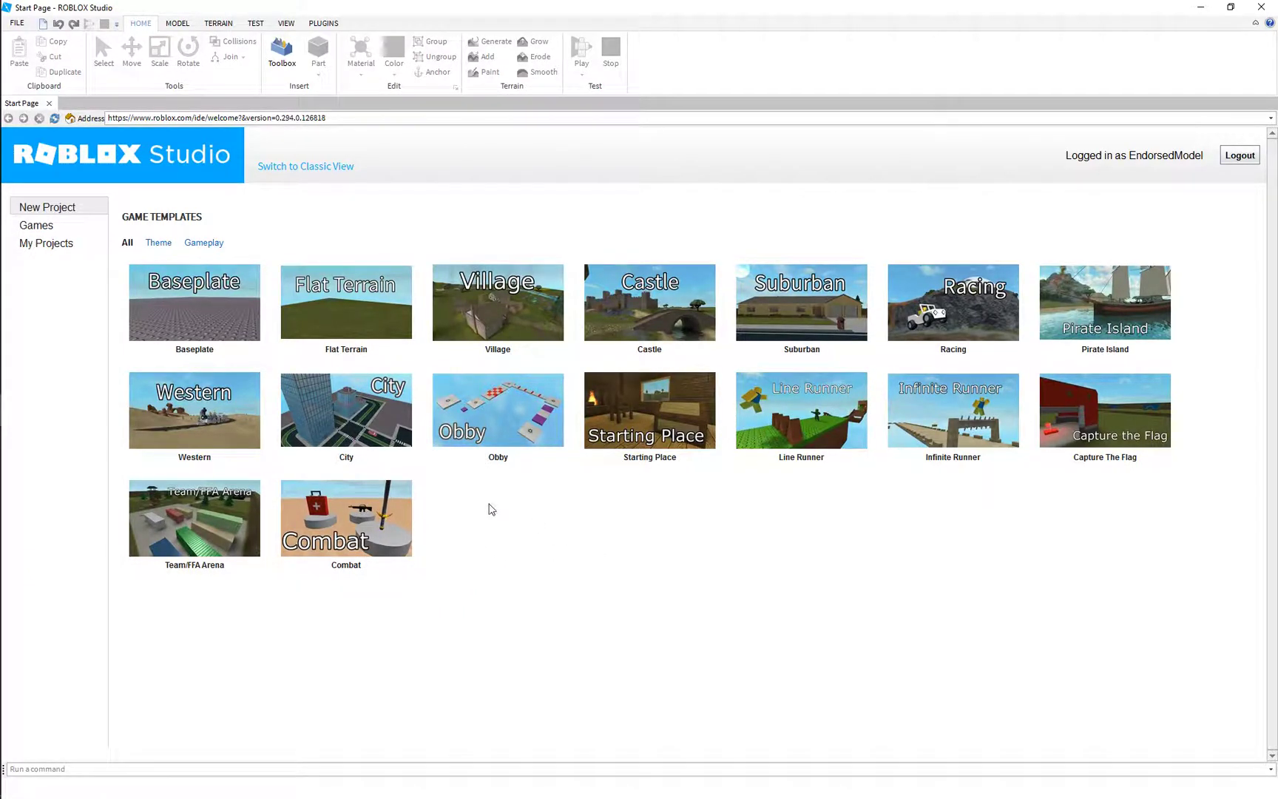
pyautogui.click(59, 227)
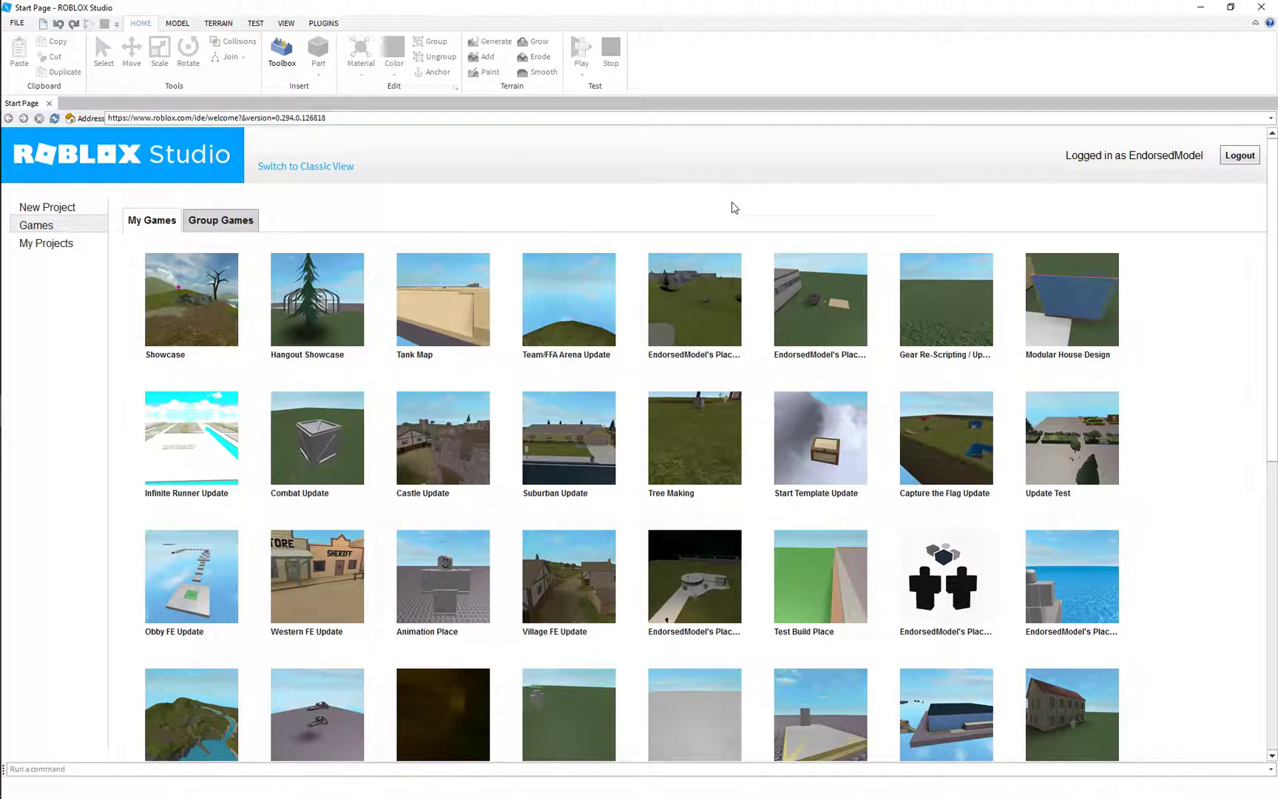
pyautogui.click(46, 240)
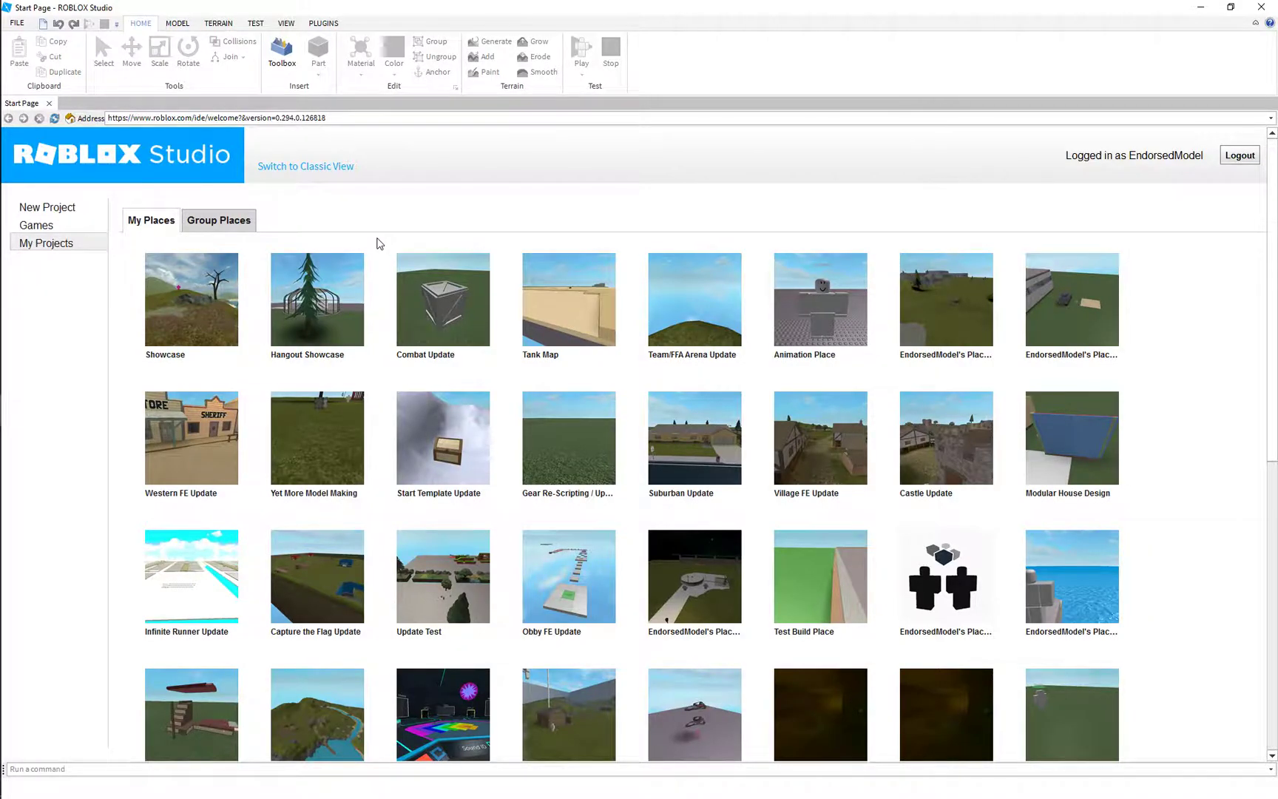
pyautogui.click(93, 209)
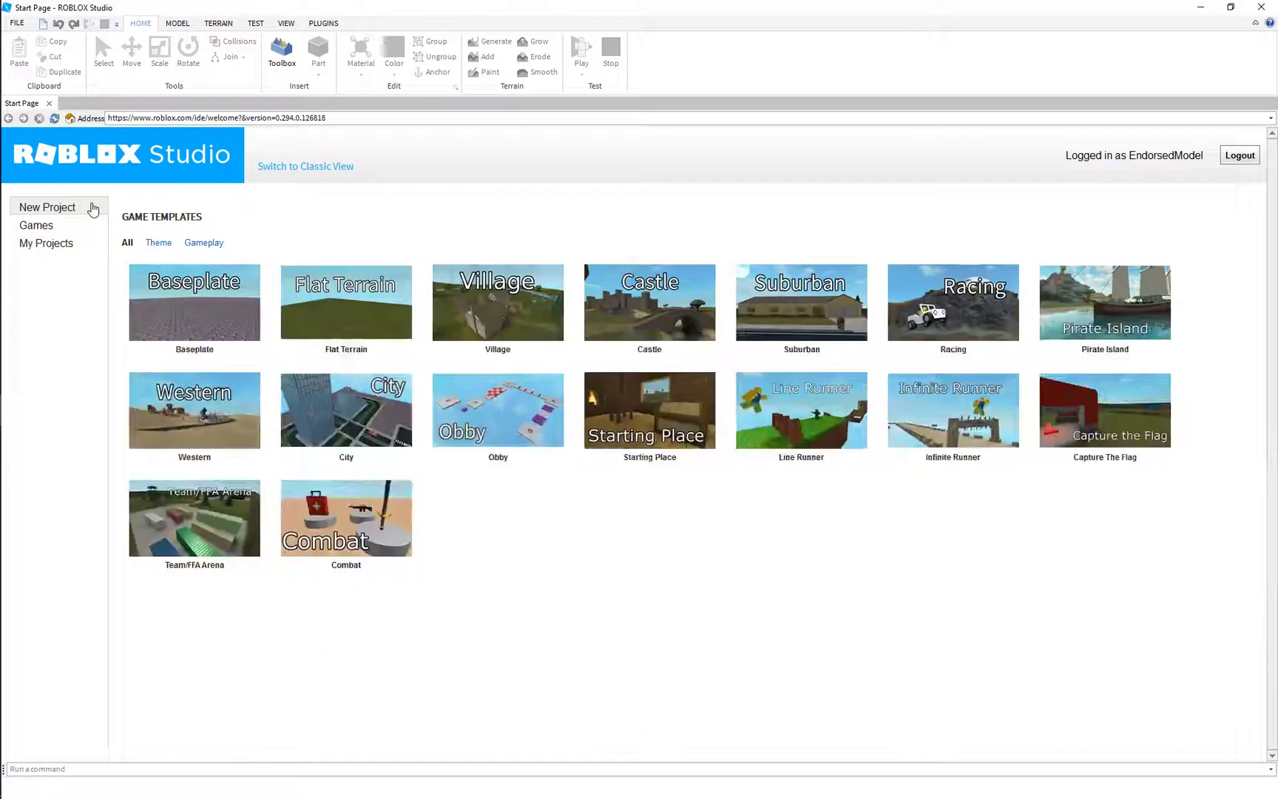
# Step: Create a new place from the Baseplate template and tilt the view up toward the sky
pyautogui.click(196, 311)
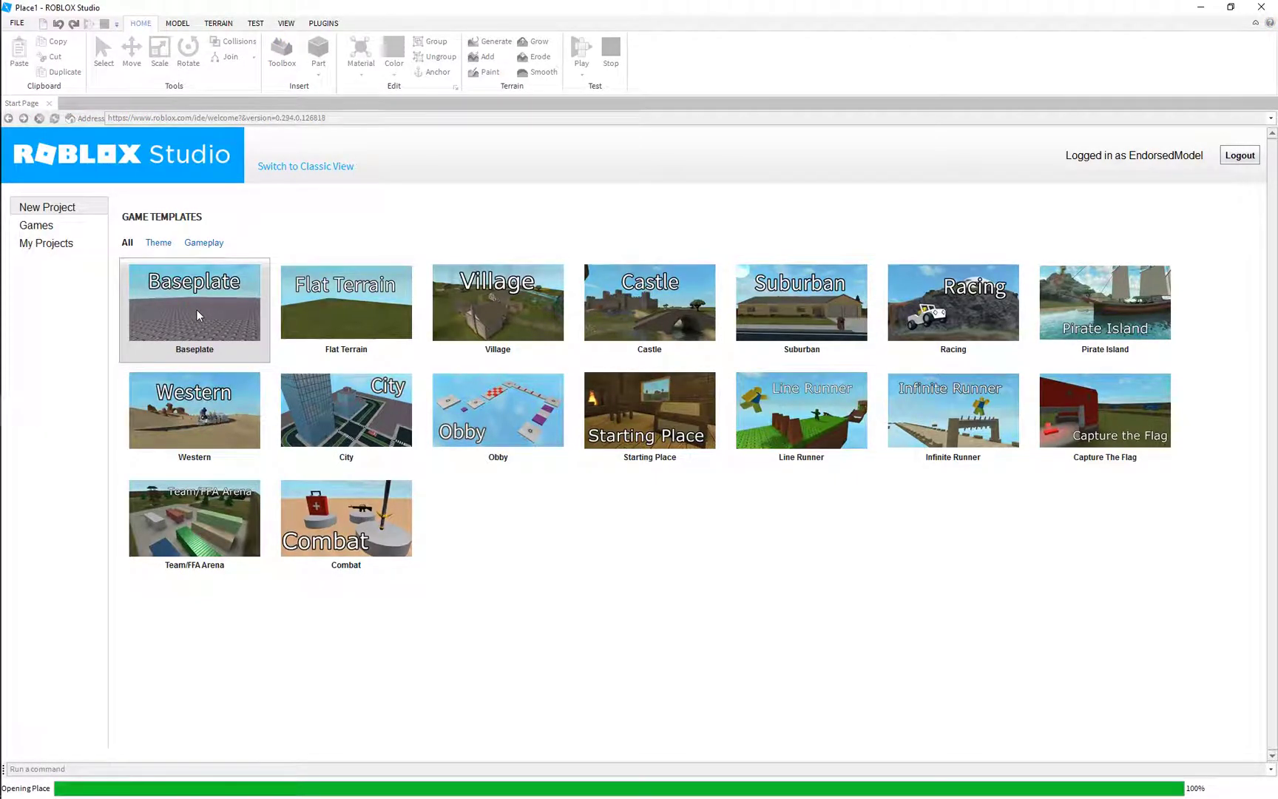
pyautogui.press('w')
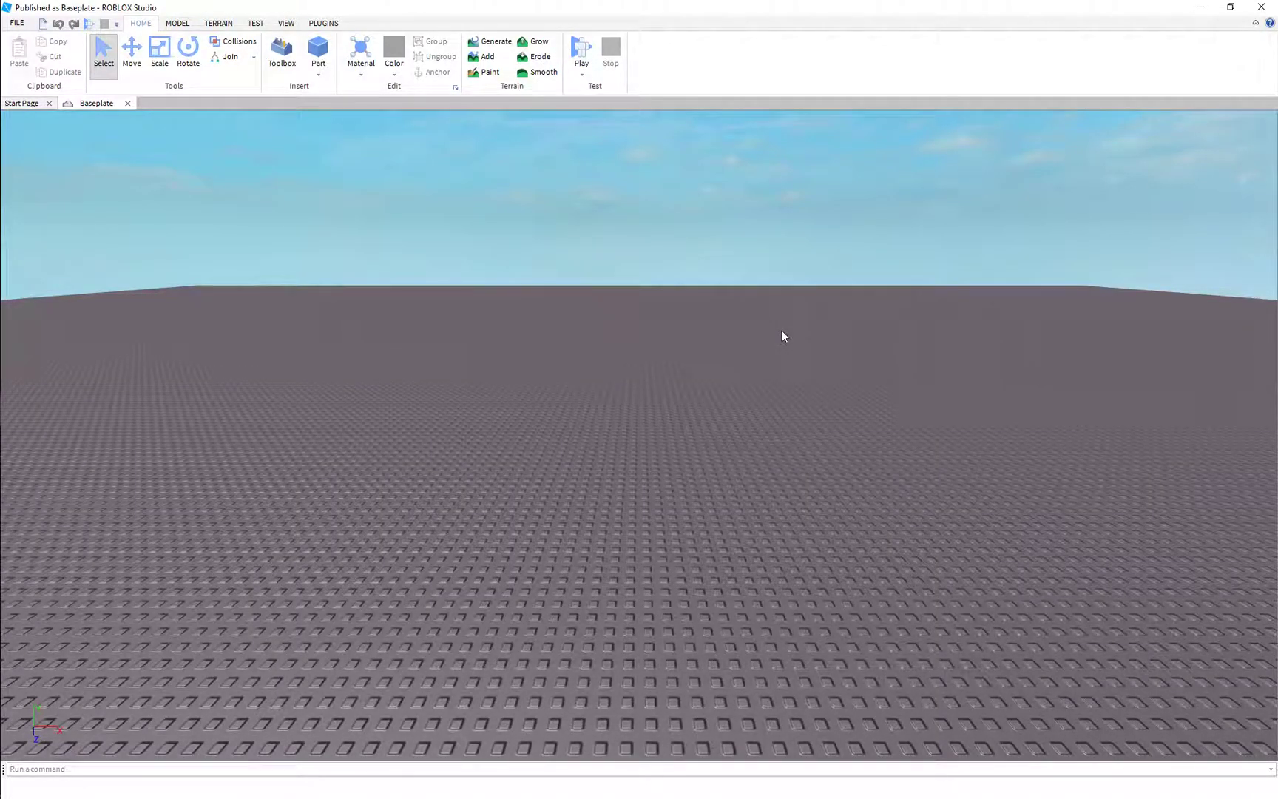
pyautogui.moveTo(783, 336); pyautogui.dragTo(784, 336, button='right')
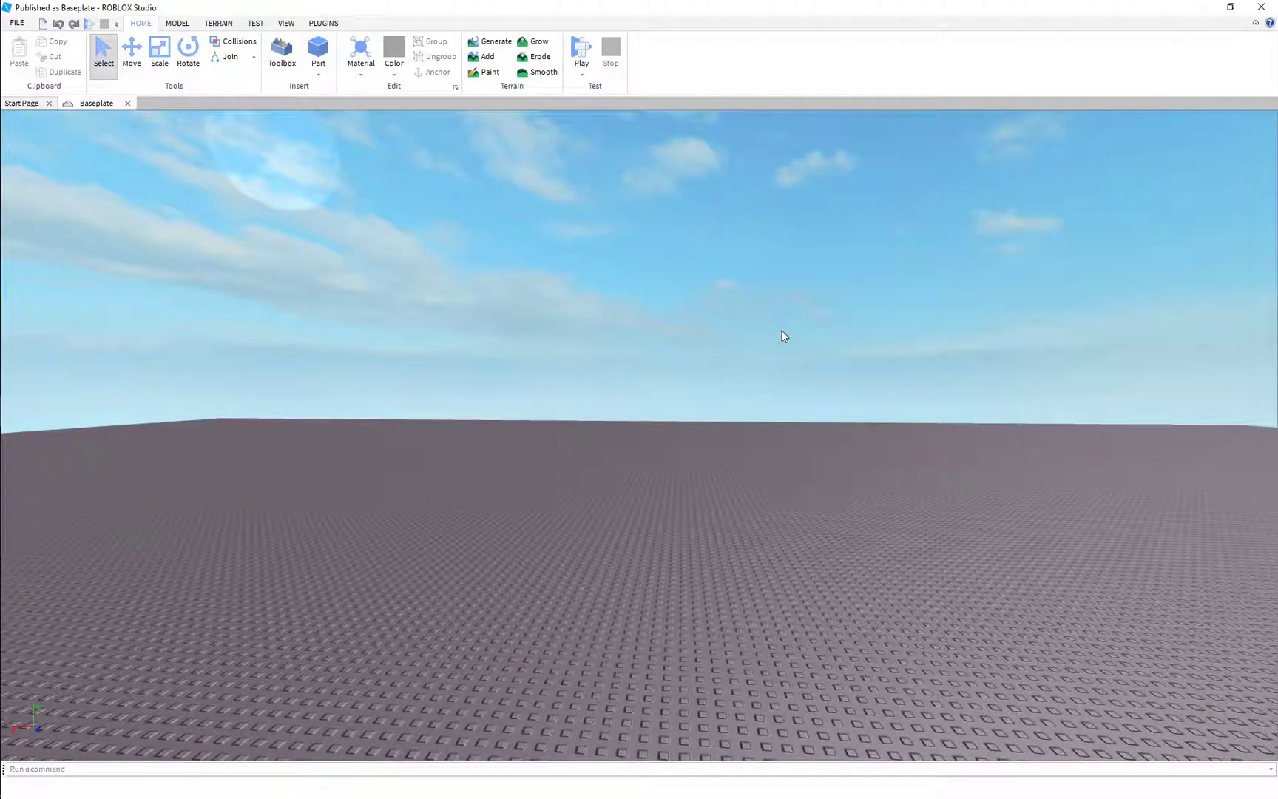
# Step: Fly the camera back and forth over the baseplate with W/S/Q, tilting the view down and up
pyautogui.press('w')
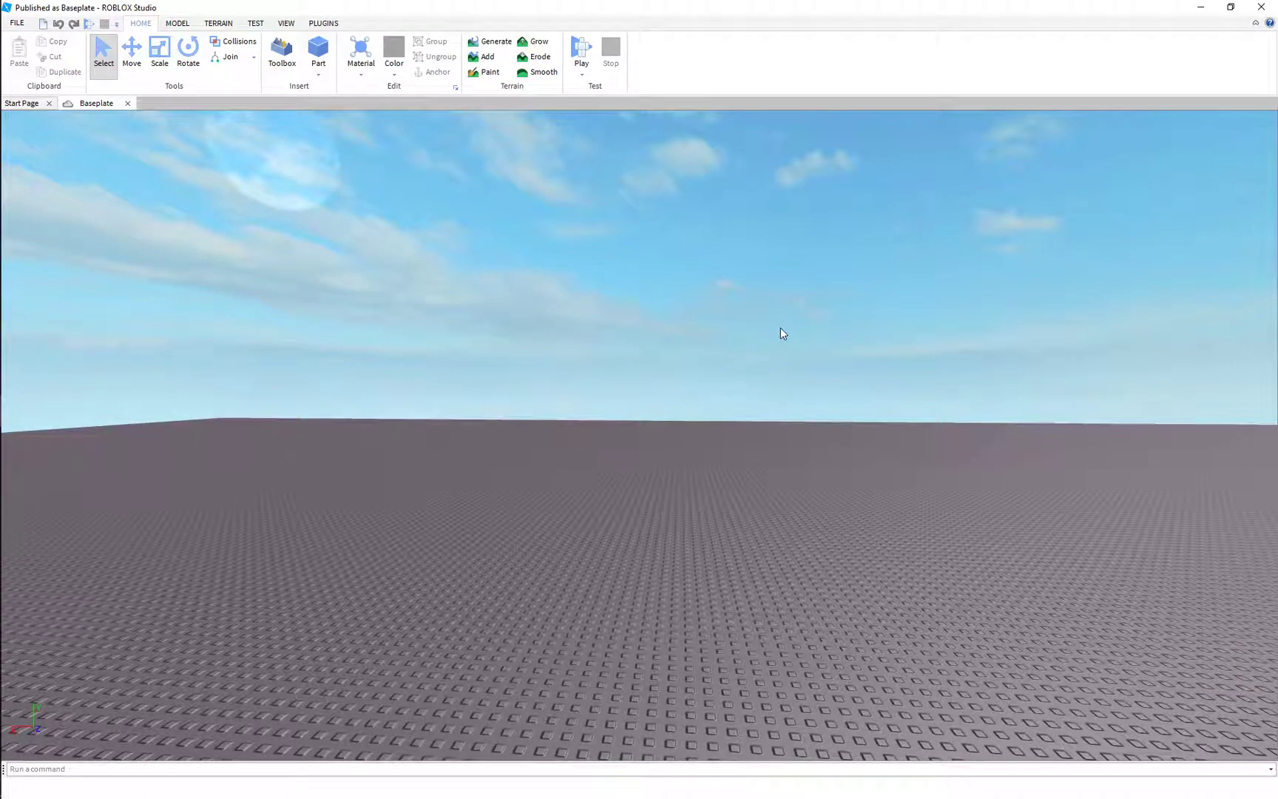
pyautogui.press('w')
pyautogui.press('s')
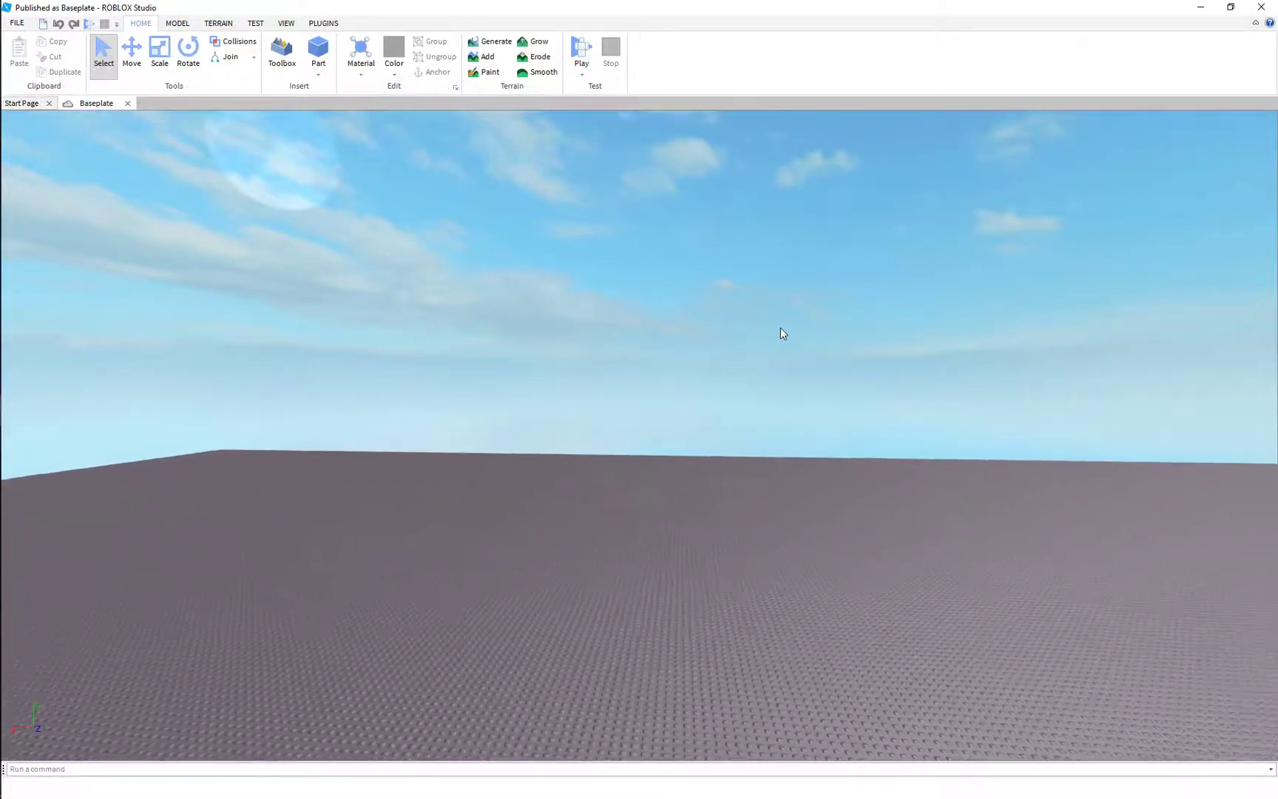
pyautogui.press('w')
pyautogui.press('s')
pyautogui.press('w')
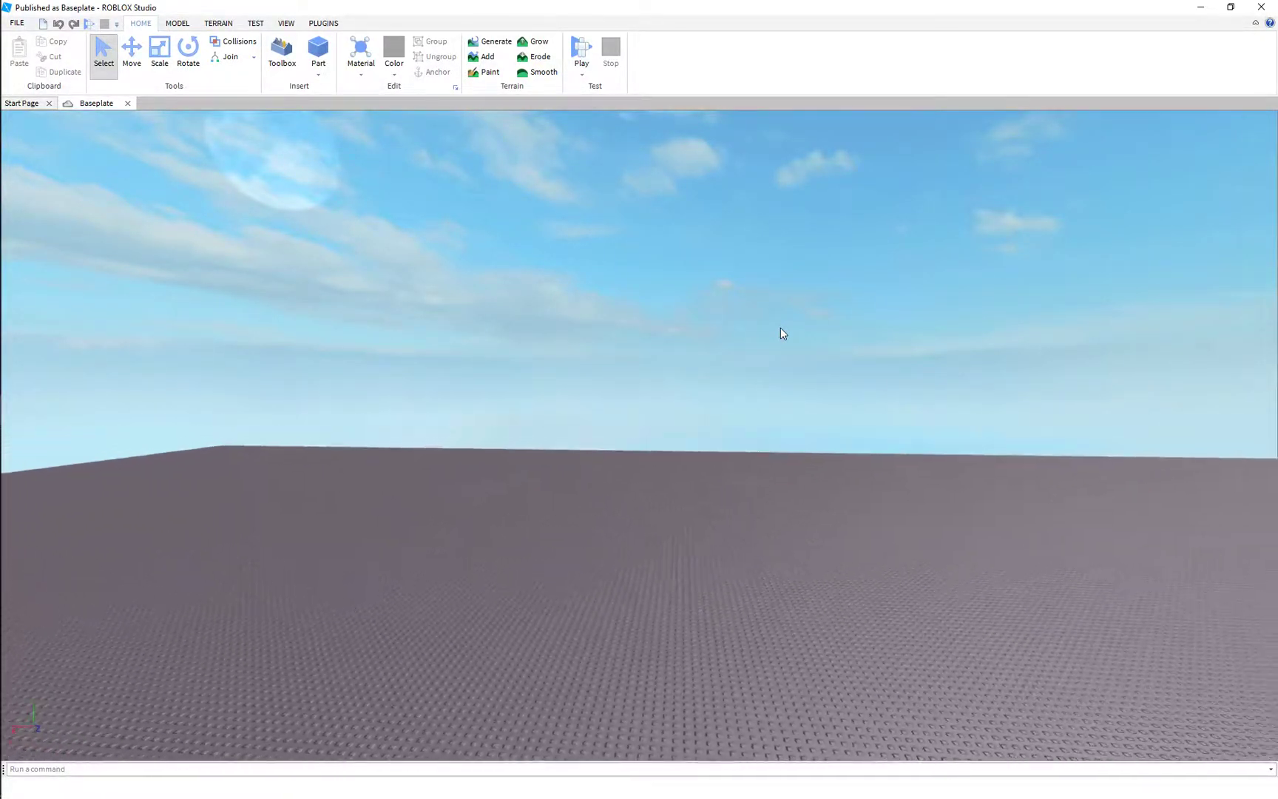
pyautogui.press('s')
pyautogui.press('q')
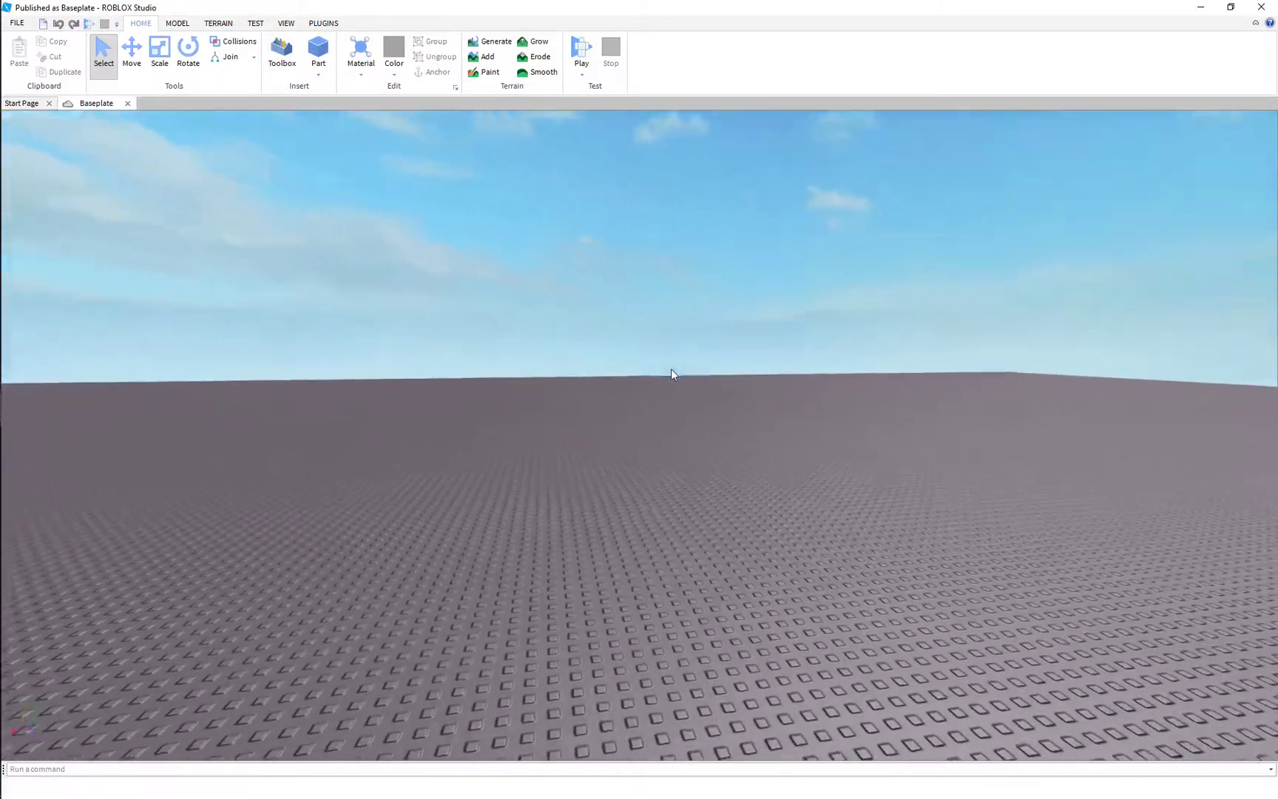
pyautogui.press('s')
pyautogui.press('w')
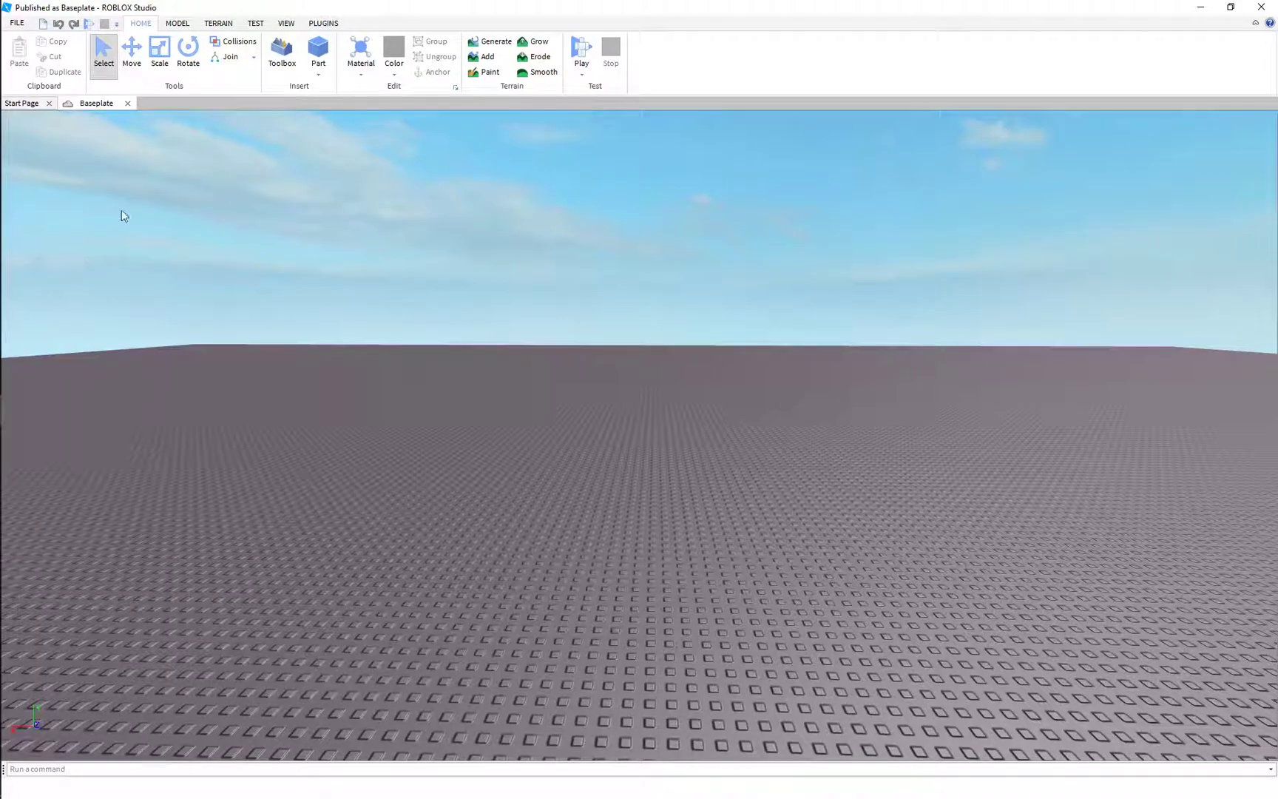
pyautogui.moveTo(526, 348); pyautogui.dragTo(526, 348, button='right')
pyautogui.moveTo(754, 482); pyautogui.dragTo(753, 483, button='right')
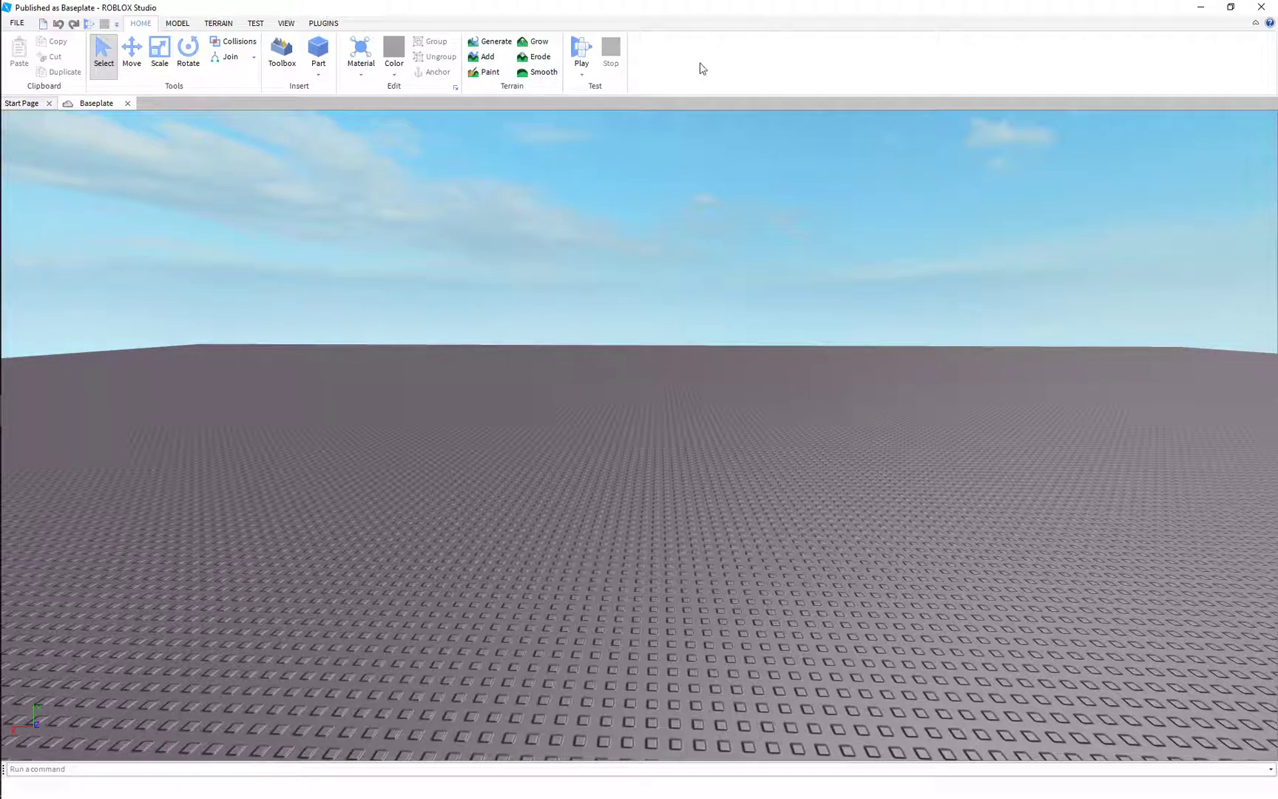
# Step: Switch the ribbon to the Model tab's part, grid-snapping and solid-modeling tools
pyautogui.moveTo(74, 89)
pyautogui.click(177, 23)
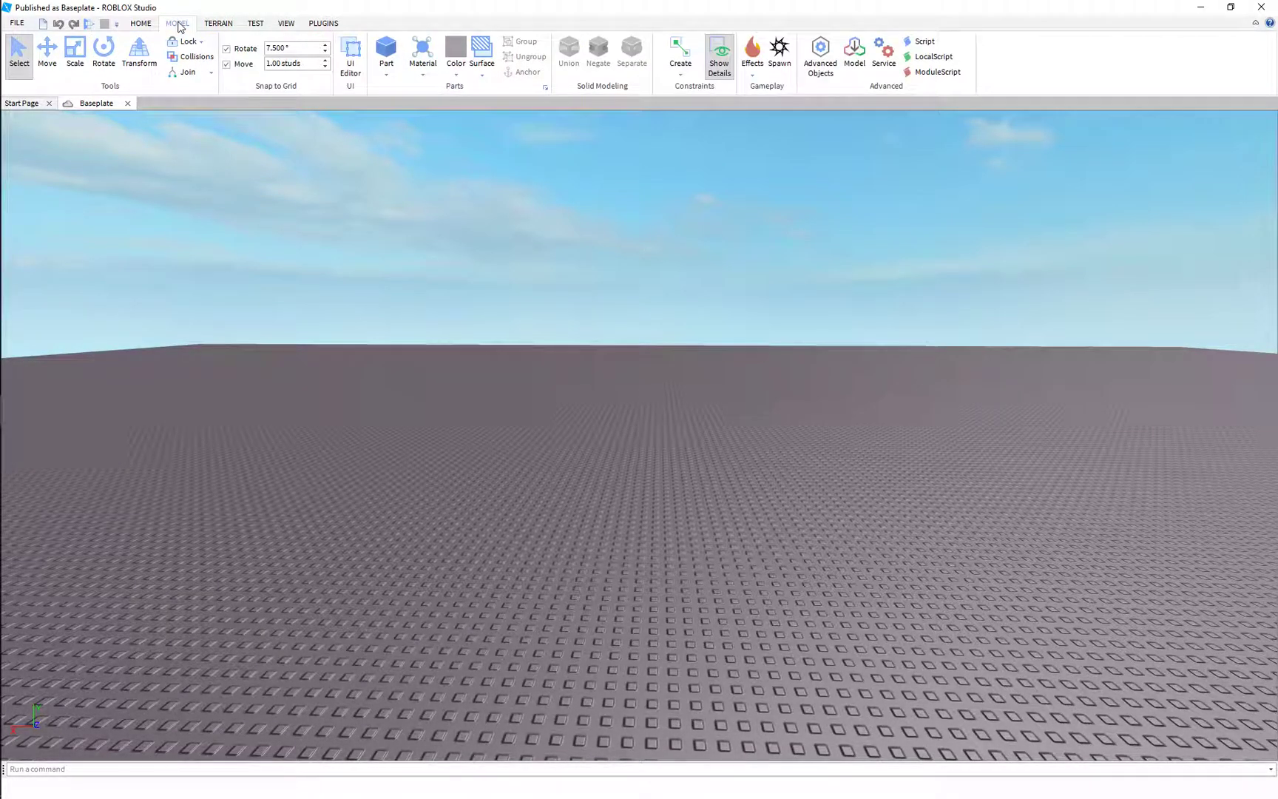
# Step: Browse the Terrain, Test and View ribbon tabs, ending on the Plugins tab
pyautogui.click(222, 28)
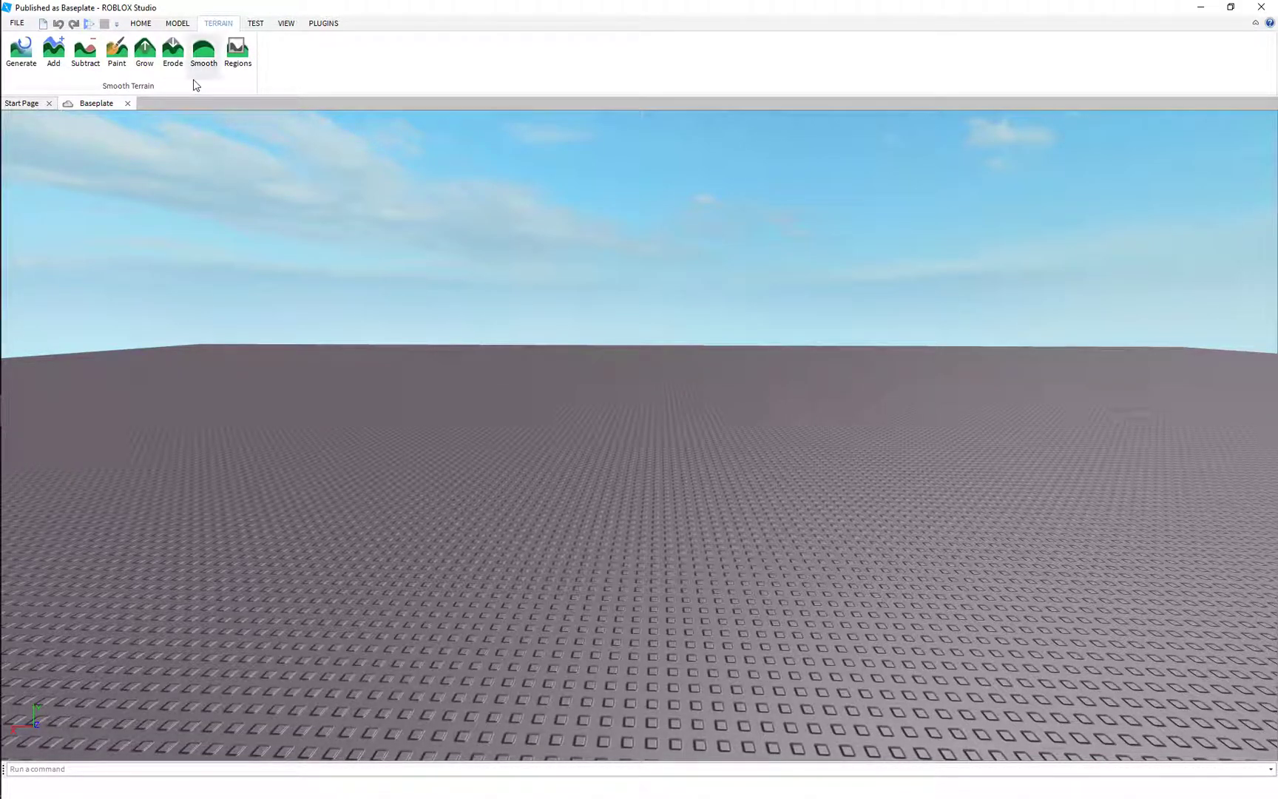
pyautogui.click(256, 25)
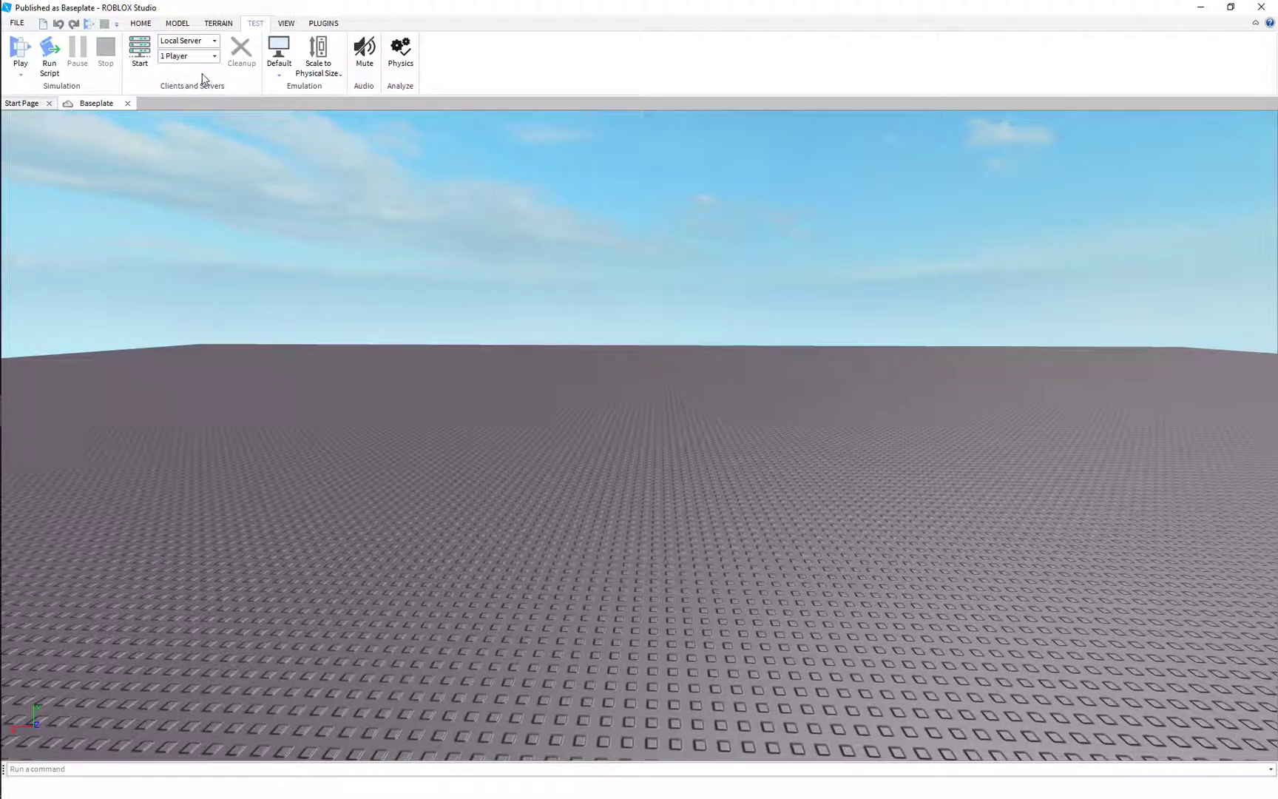
pyautogui.click(284, 25)
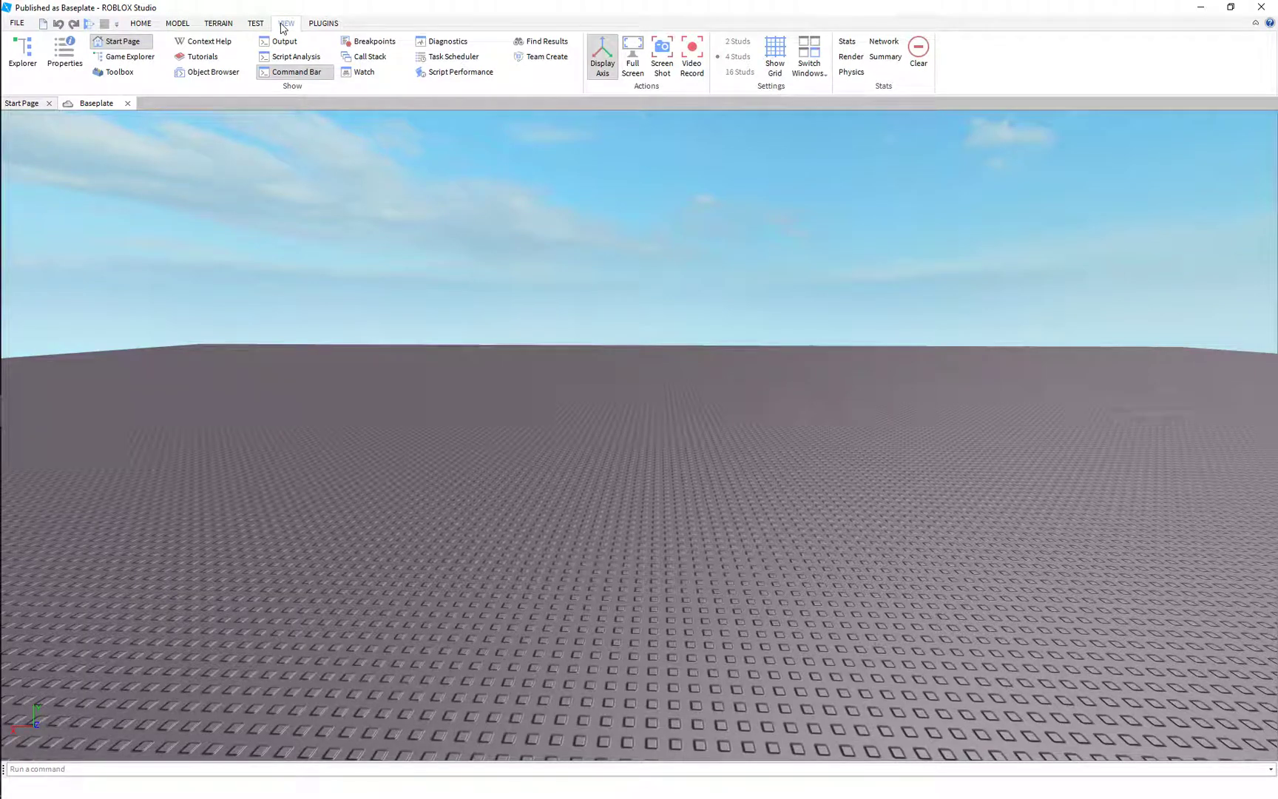
pyautogui.click(323, 24)
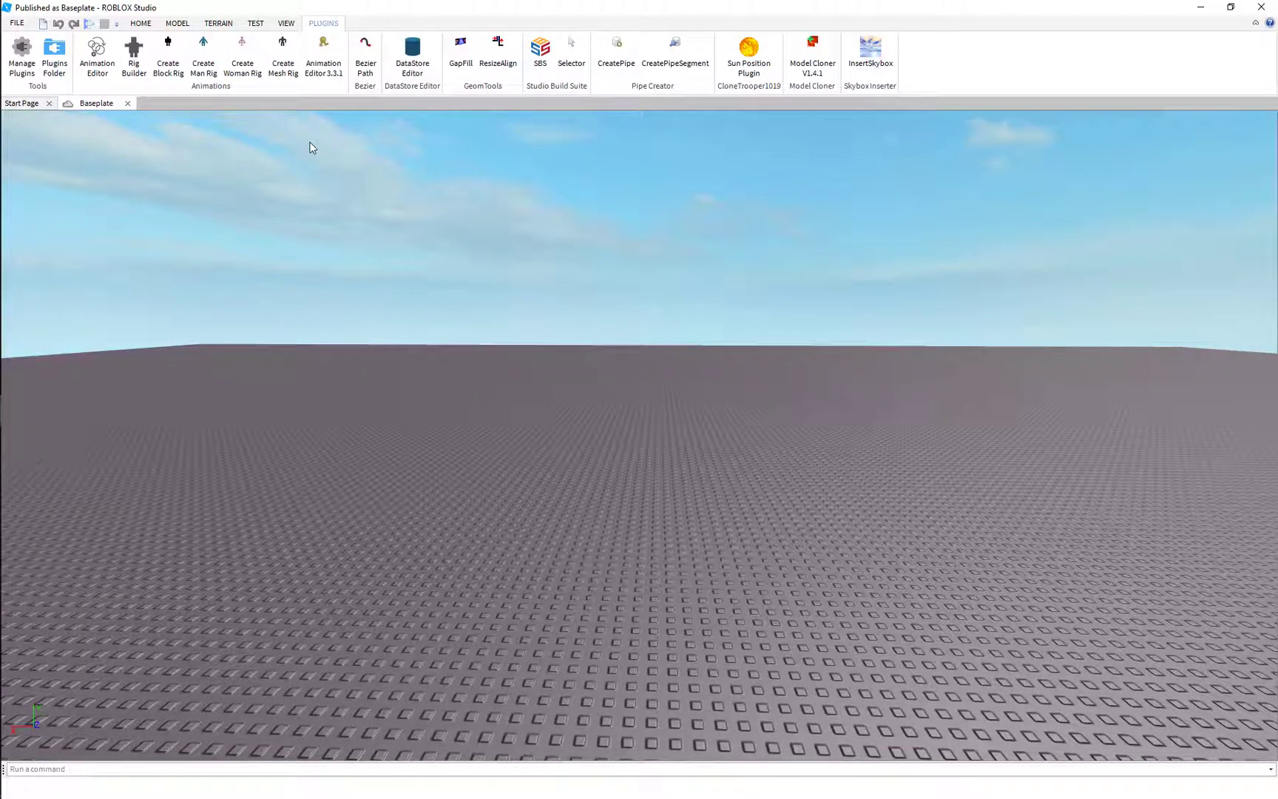
# Step: Glance at the Start Page, return to Baseplate, and open the Explorer from the View tab
pyautogui.scroll(3, 584, 419)
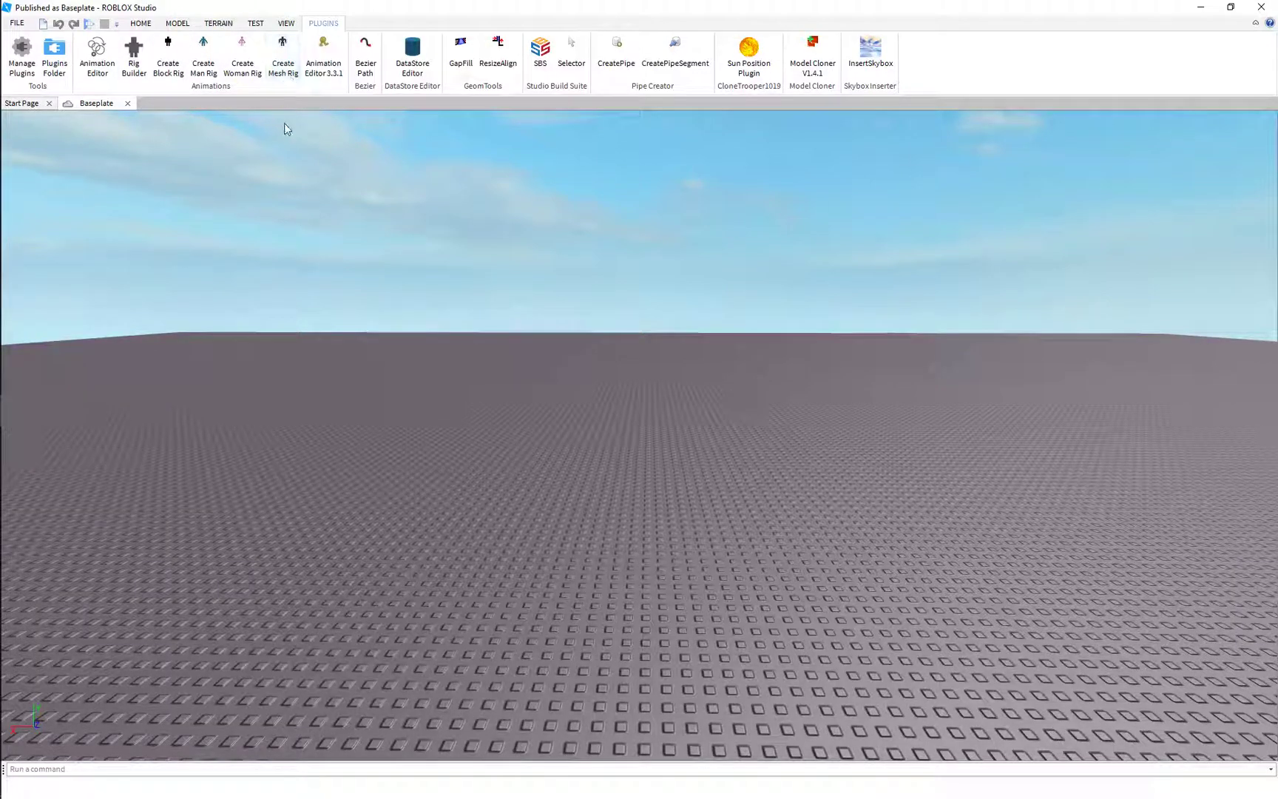
pyautogui.click(287, 24)
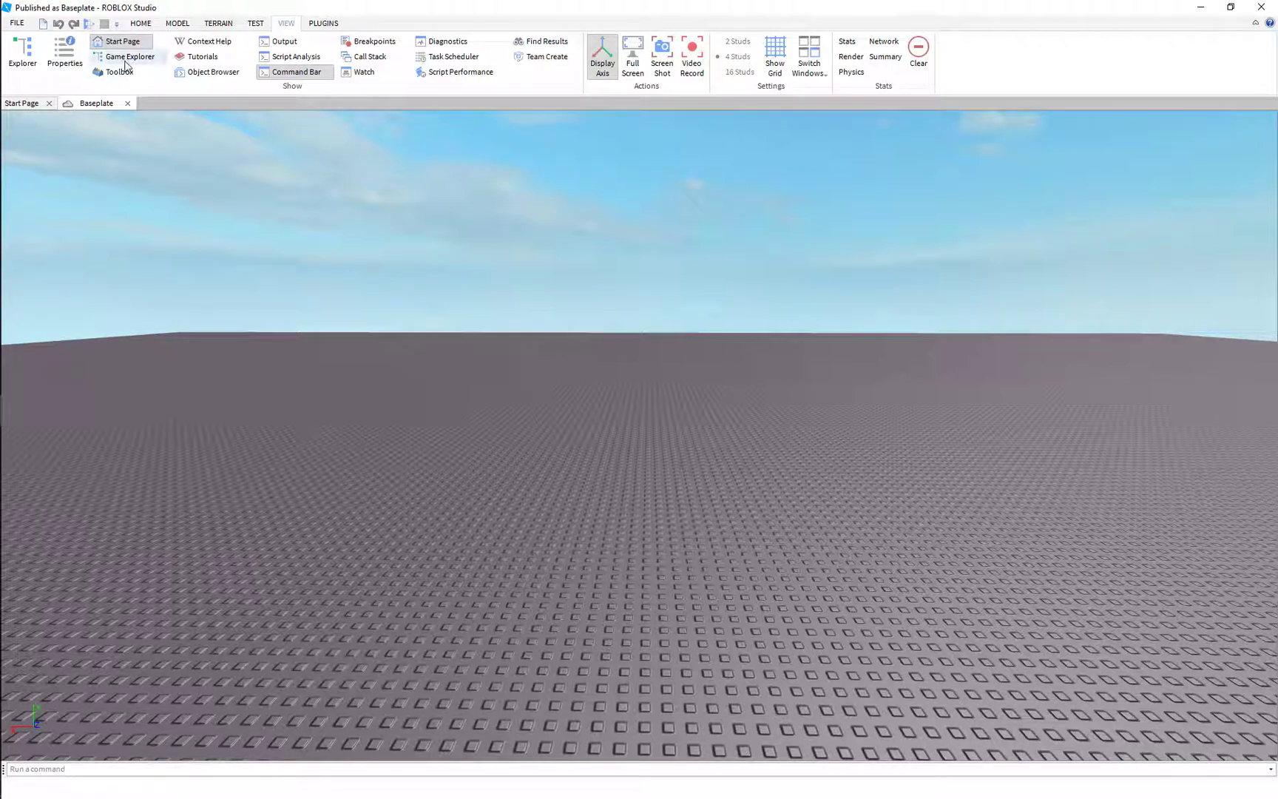
pyautogui.click(34, 103)
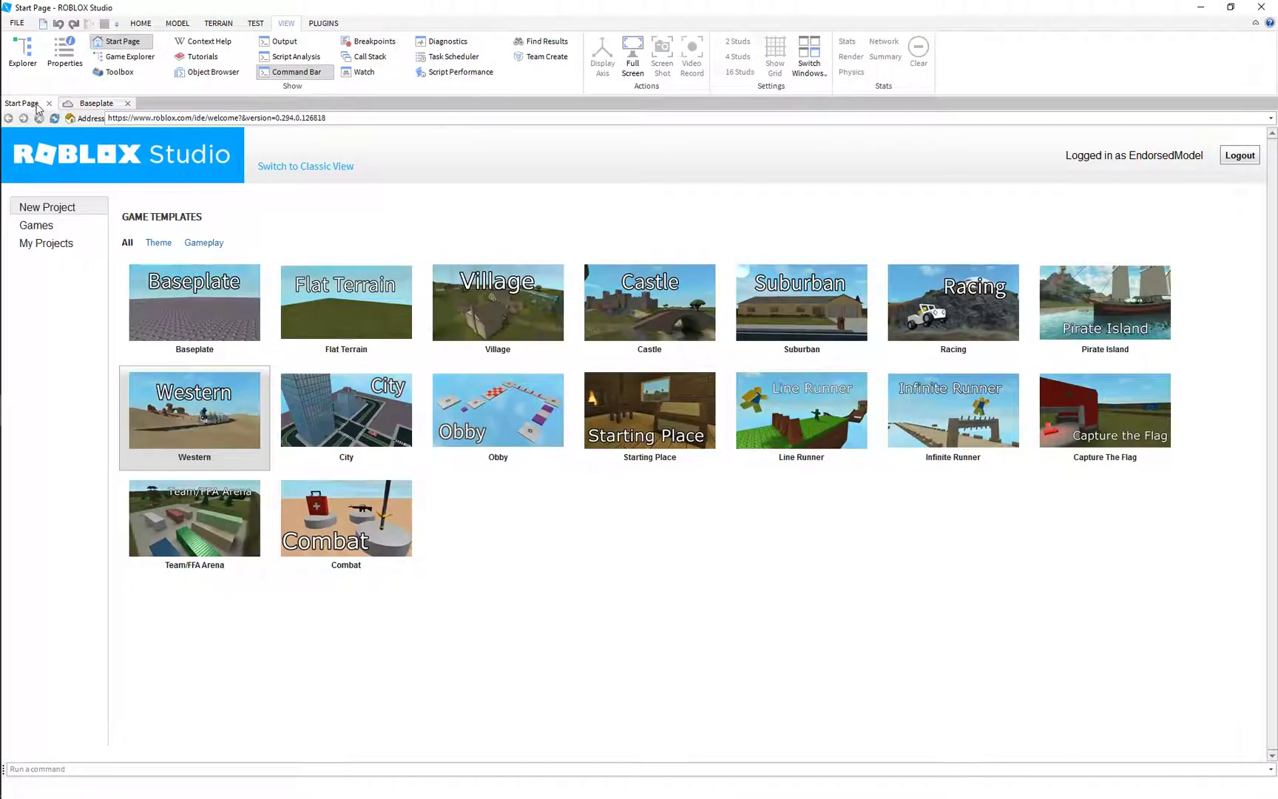
pyautogui.click(83, 105)
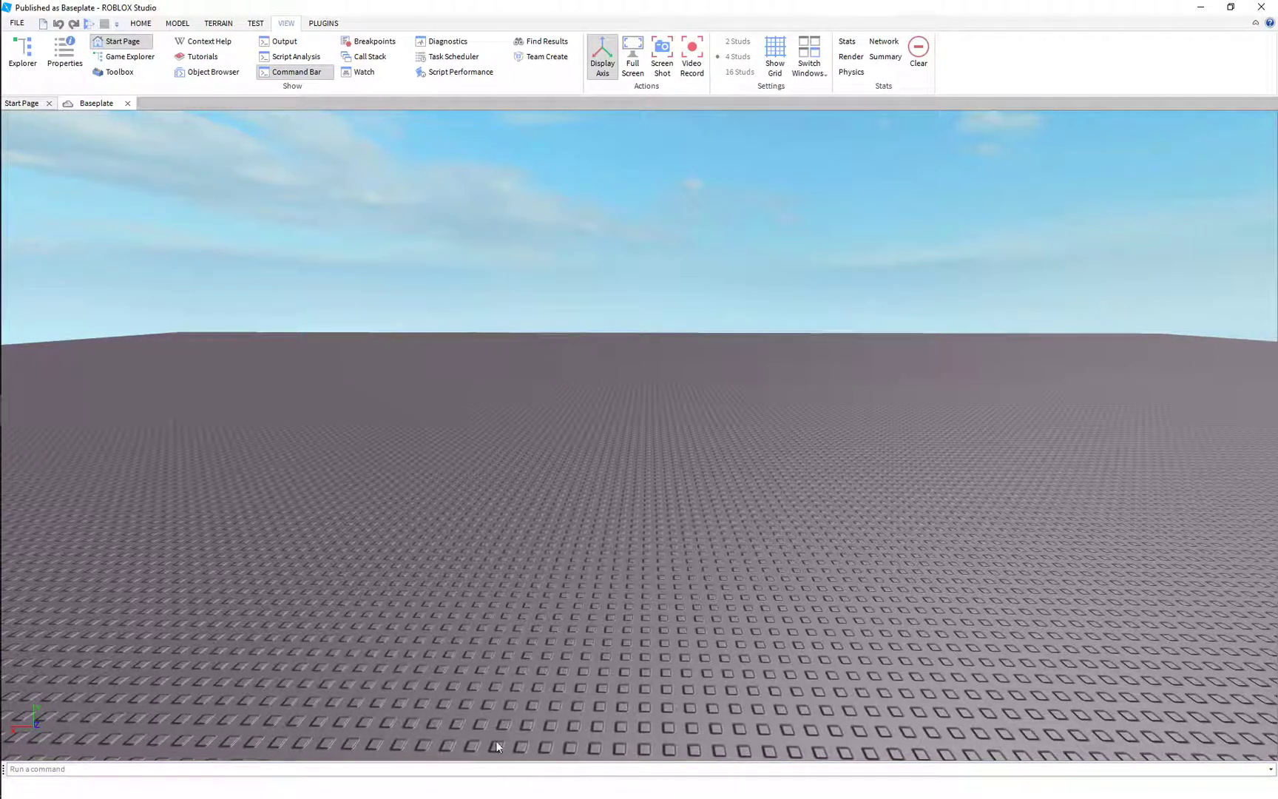
pyautogui.click(353, 769)
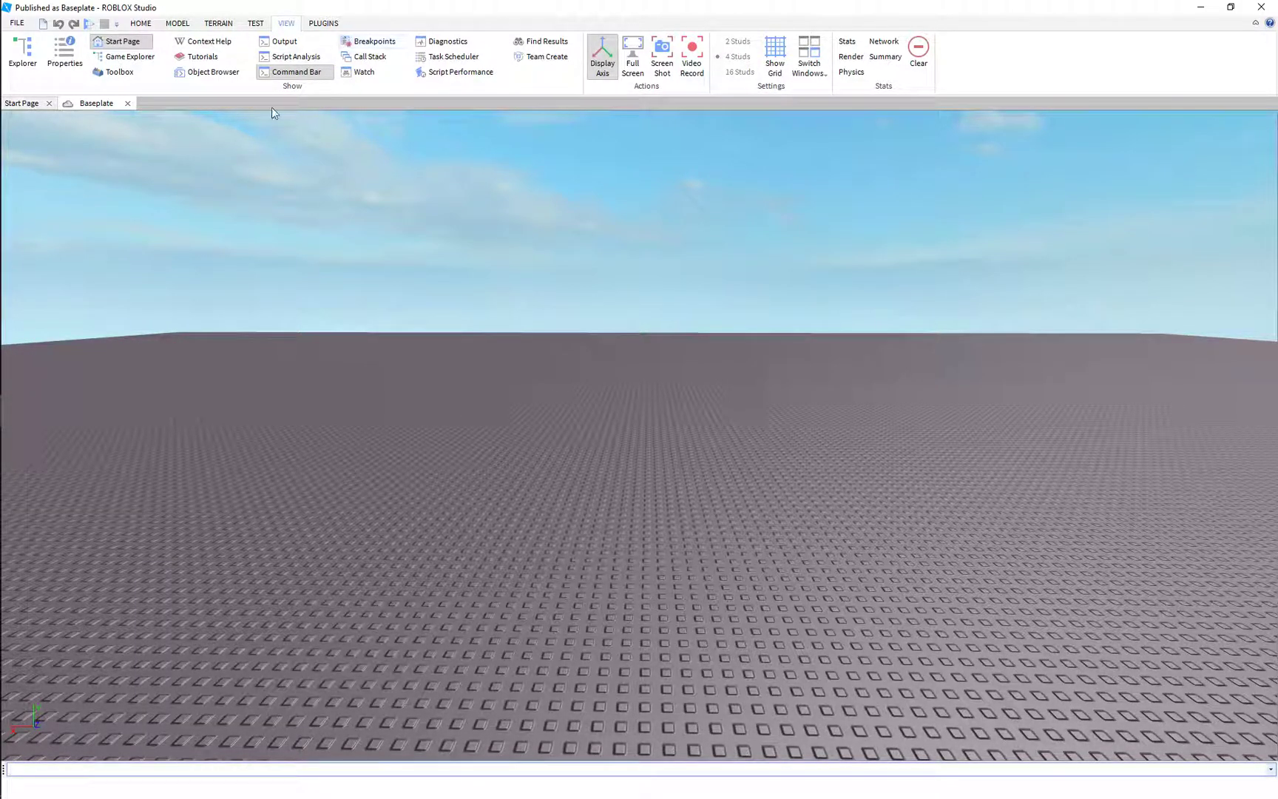
pyautogui.click(22, 52)
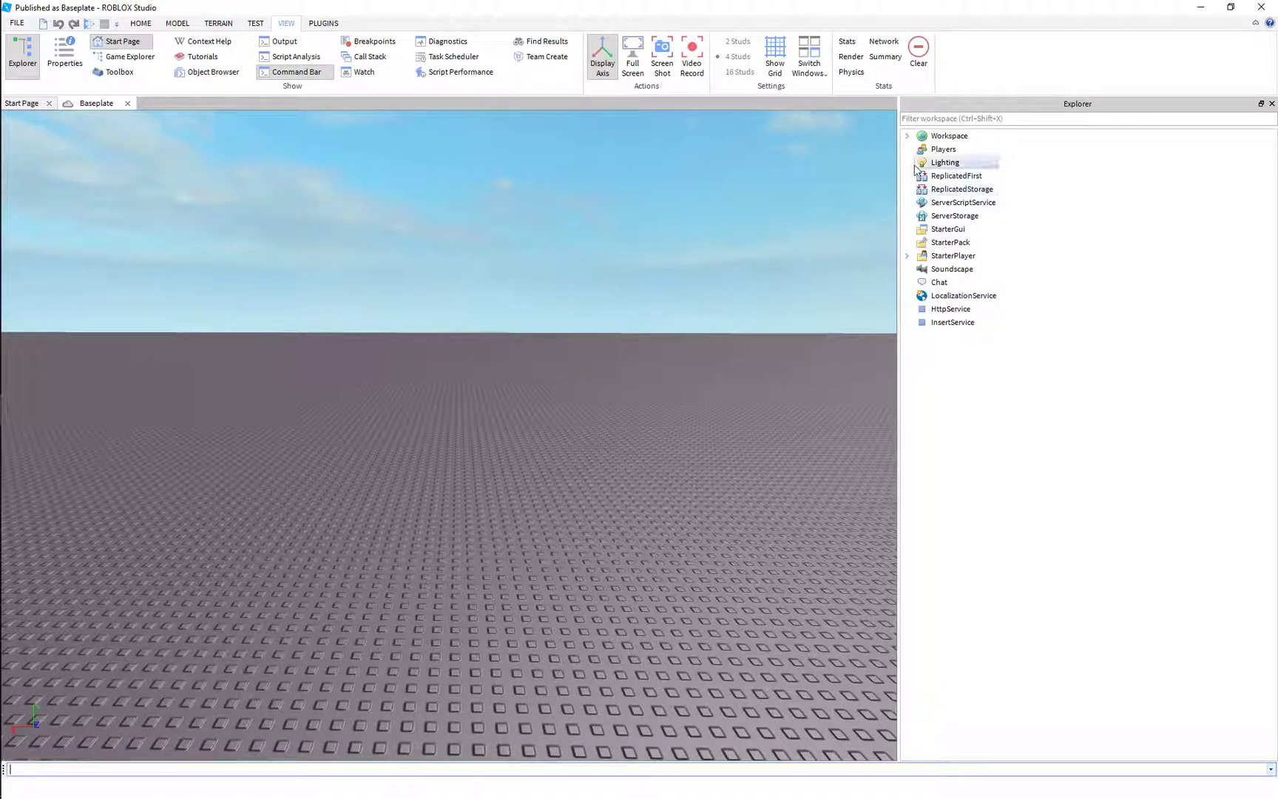
# Step: Expand Workspace in the Explorer, toggle StarterPlayer open and closed, and open the Properties panel
pyautogui.click(908, 136)
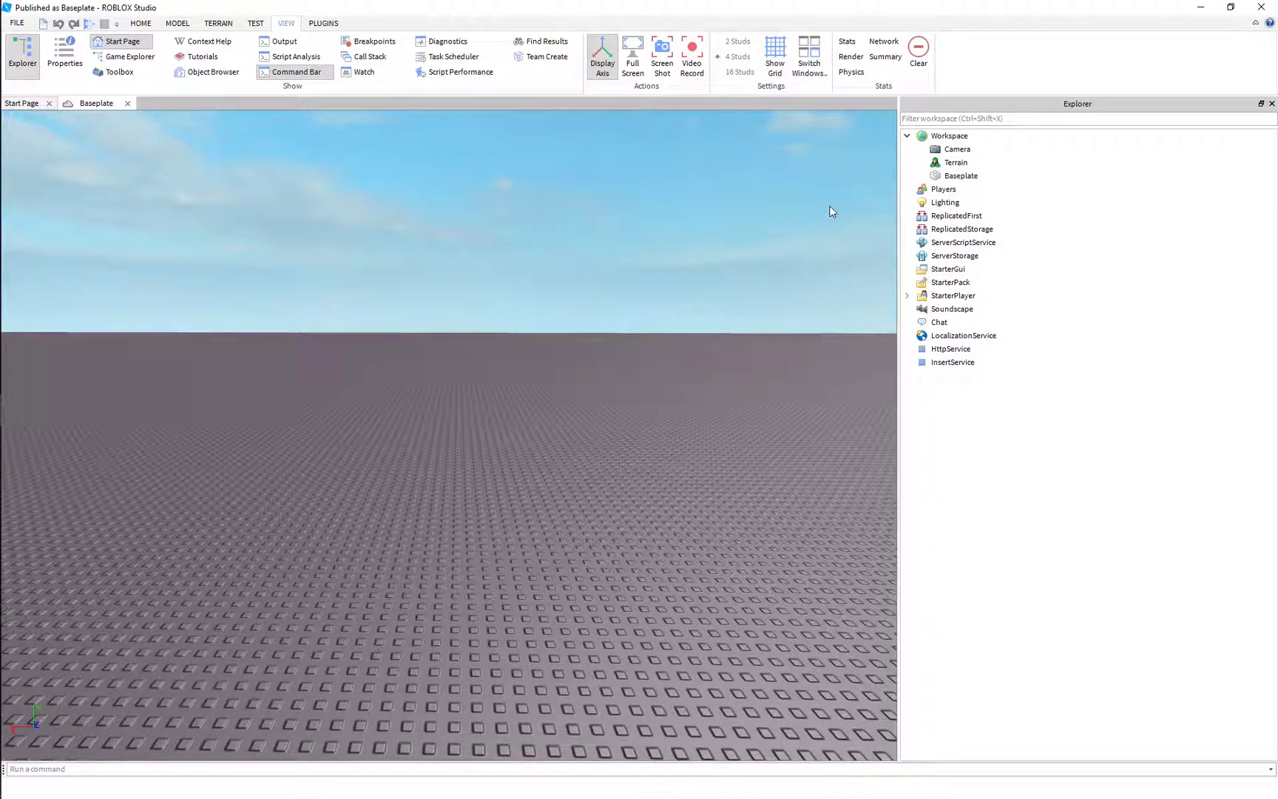
pyautogui.click(907, 296)
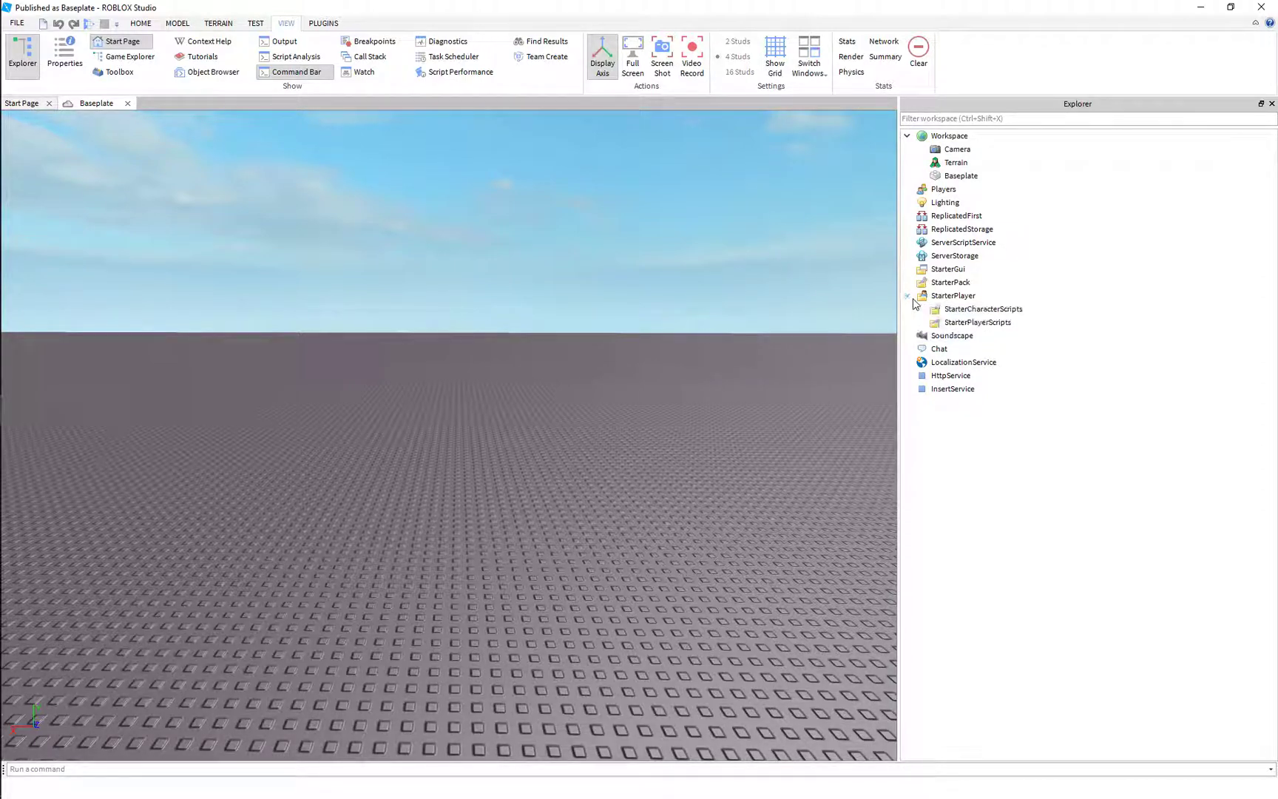
pyautogui.click(909, 296)
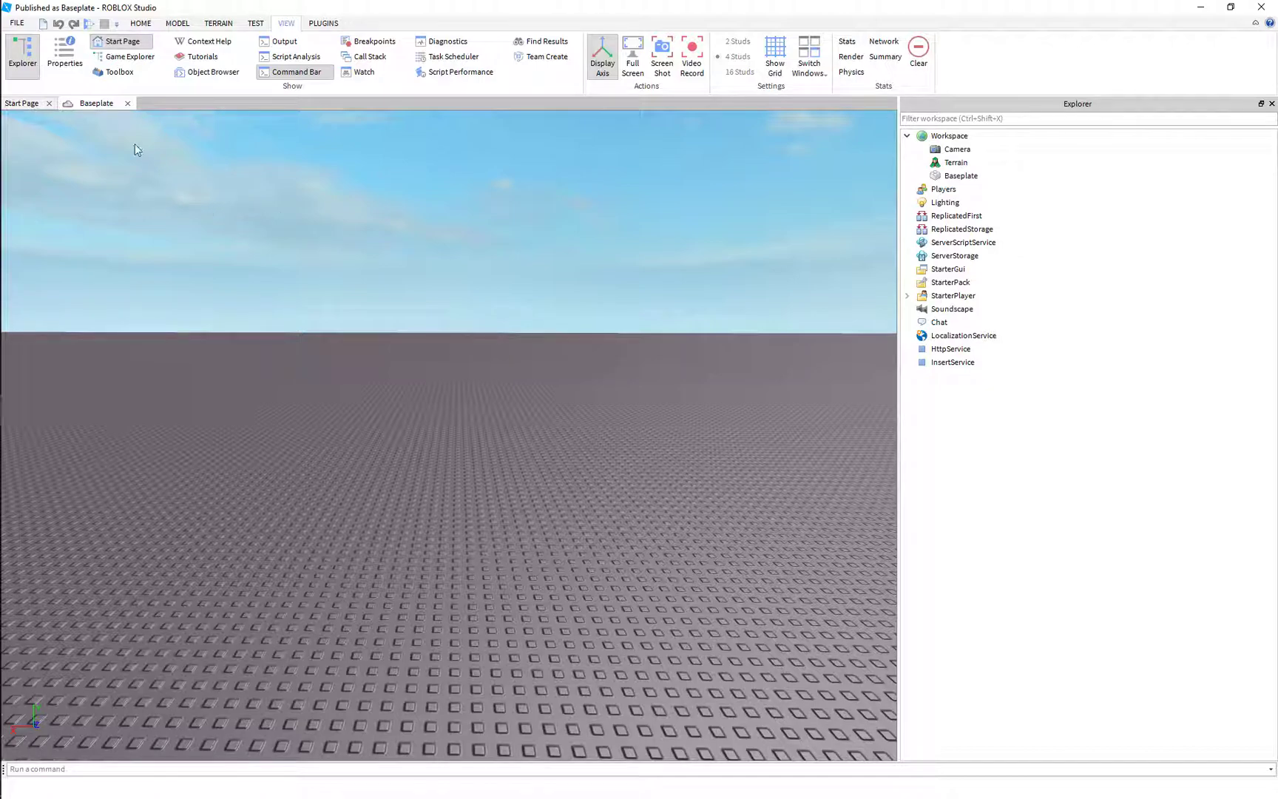
pyautogui.click(65, 53)
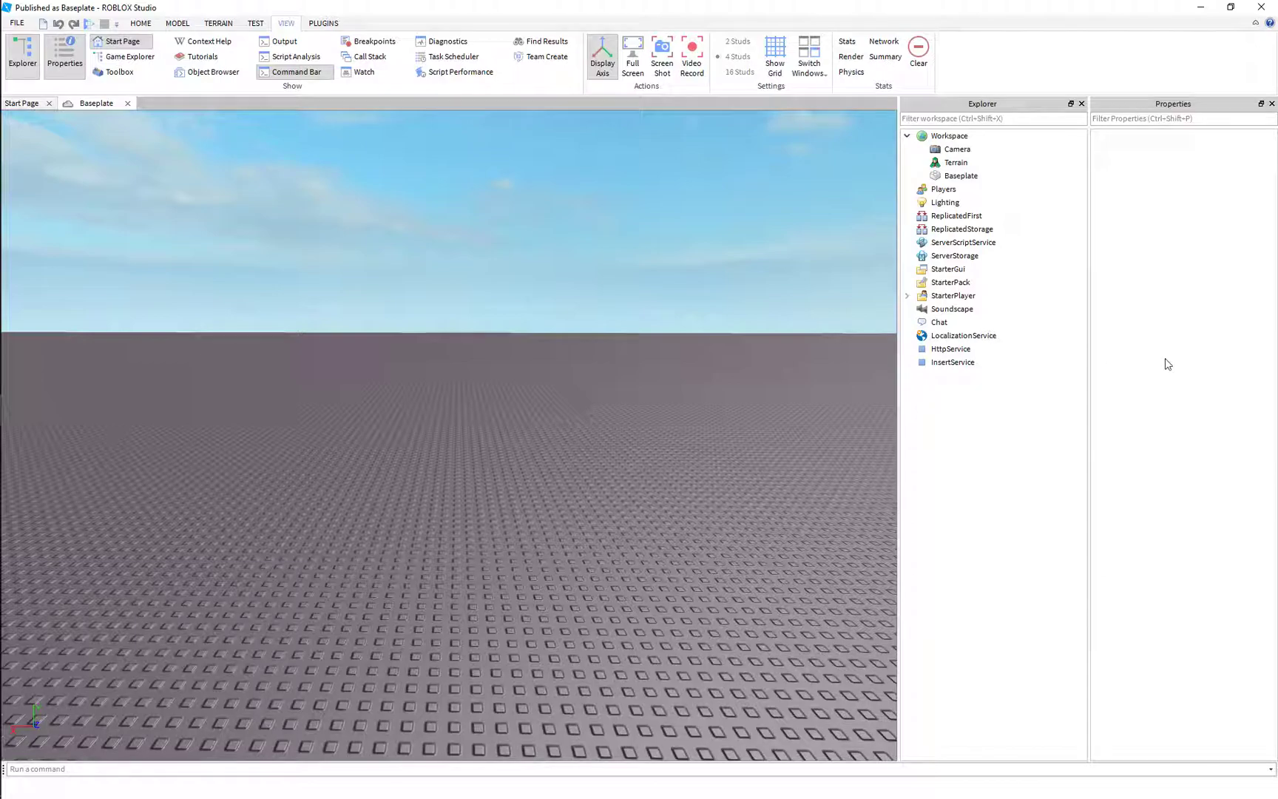
# Step: Open the Toolbox and undock it as a resized floating window over the scene
pyautogui.click(120, 72)
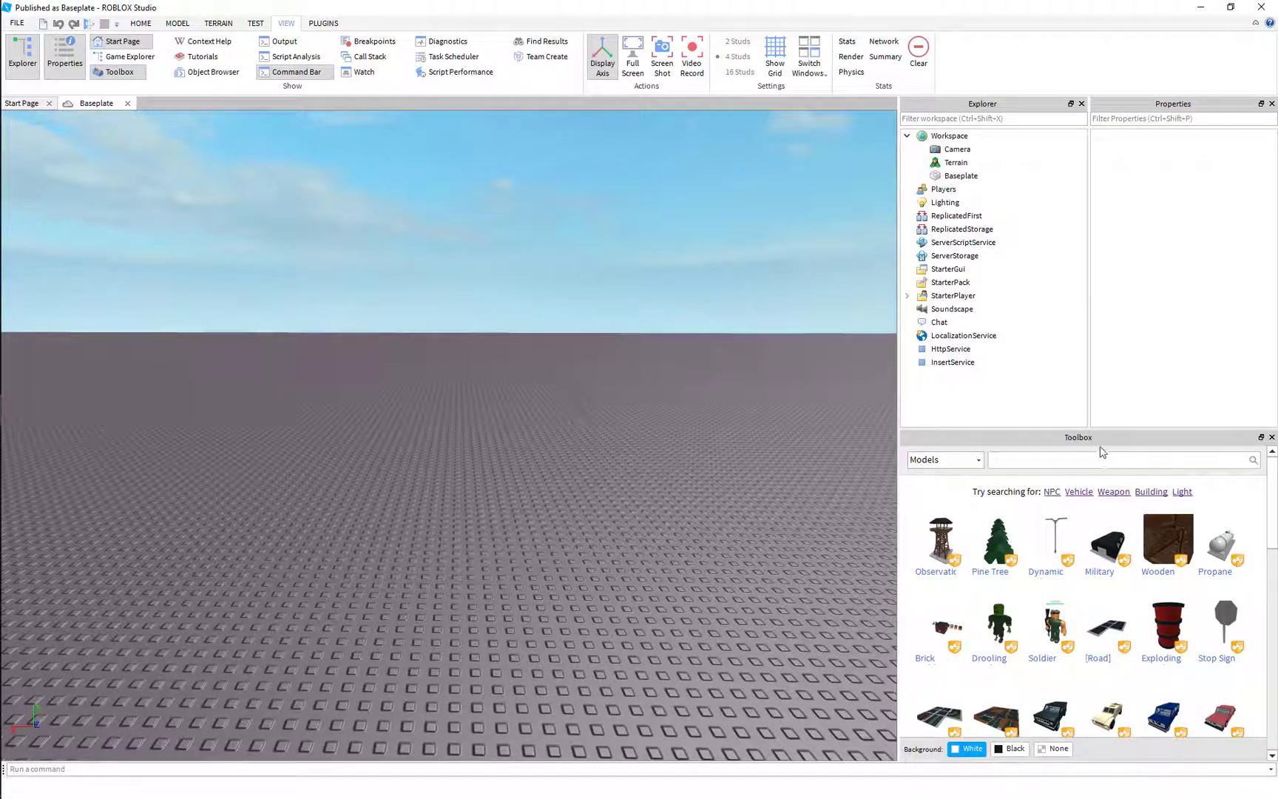
pyautogui.moveTo(1108, 438); pyautogui.dragTo(651, 725)
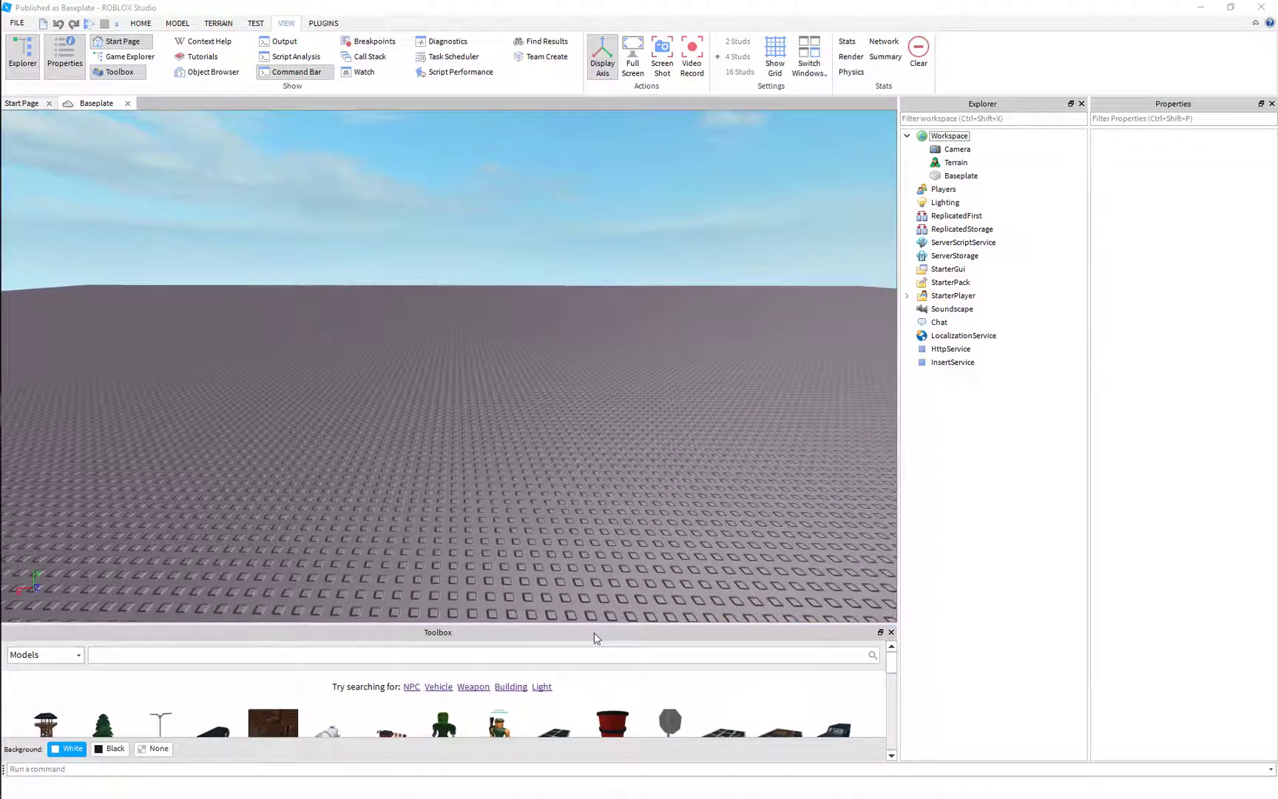
pyautogui.moveTo(594, 633); pyautogui.dragTo(711, 437)
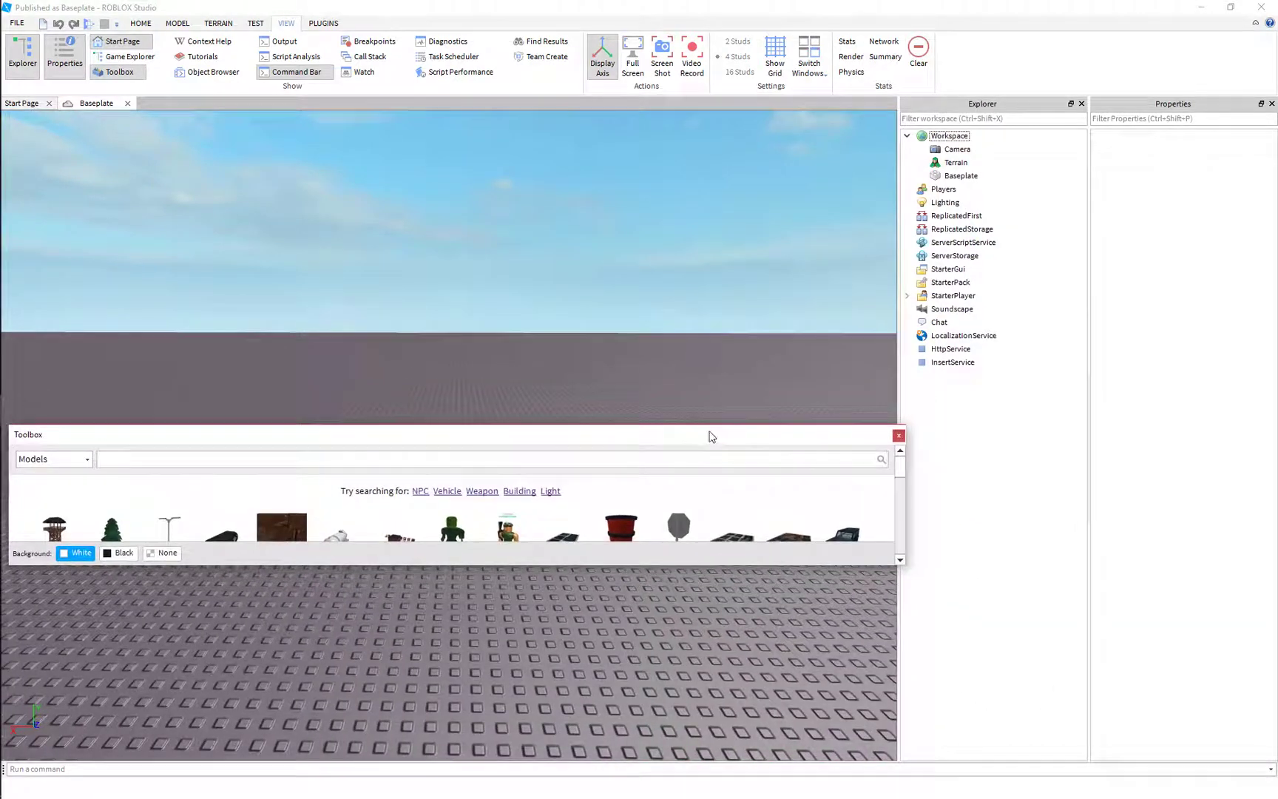
pyautogui.moveTo(659, 564); pyautogui.dragTo(662, 666)
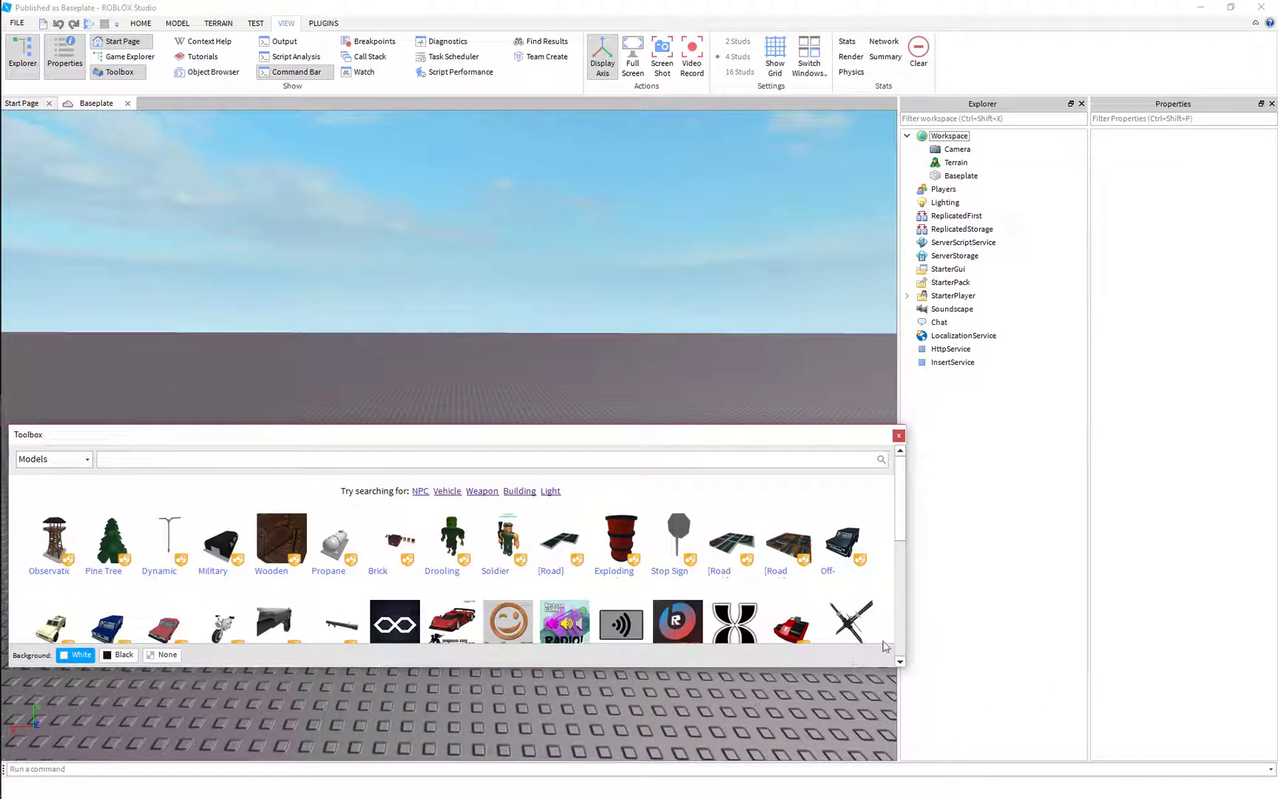
pyautogui.moveTo(906, 585); pyautogui.dragTo(590, 584)
pyautogui.moveTo(415, 435); pyautogui.dragTo(750, 375)
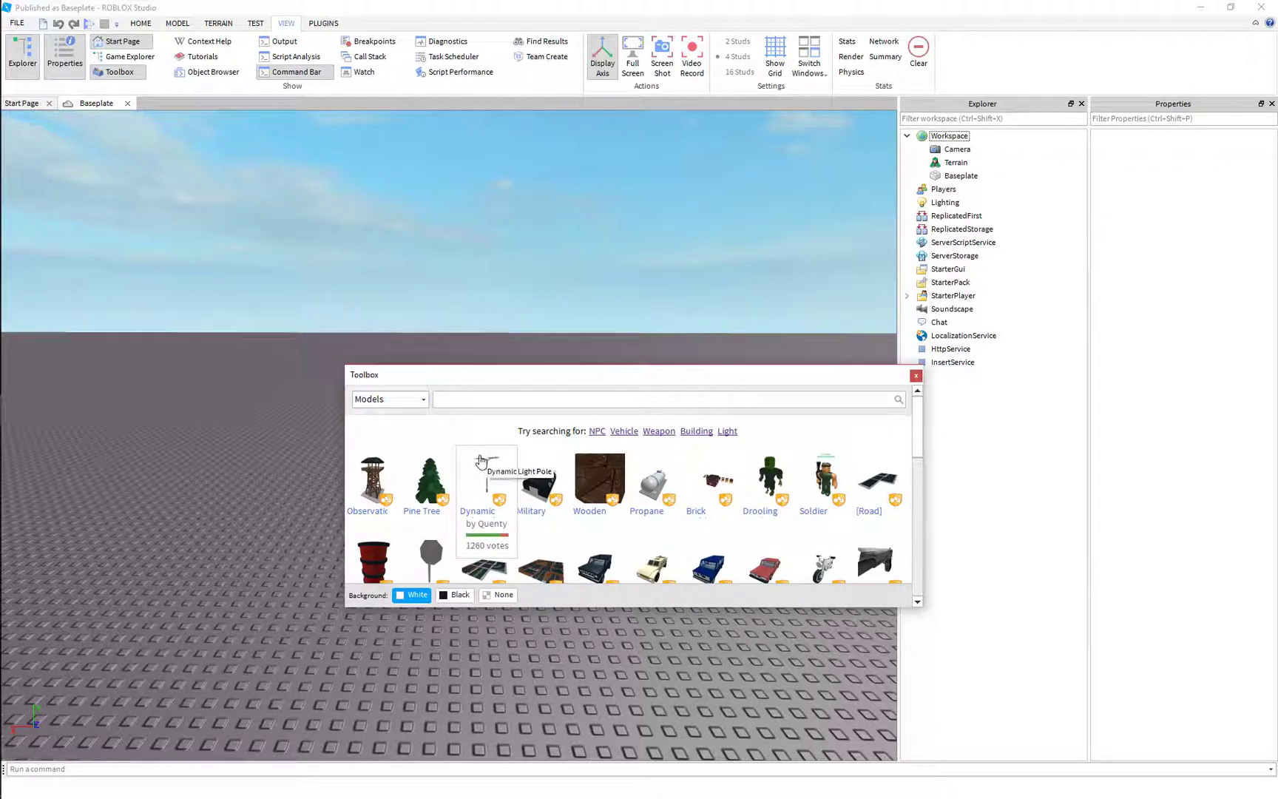
pyautogui.moveTo(502, 506)
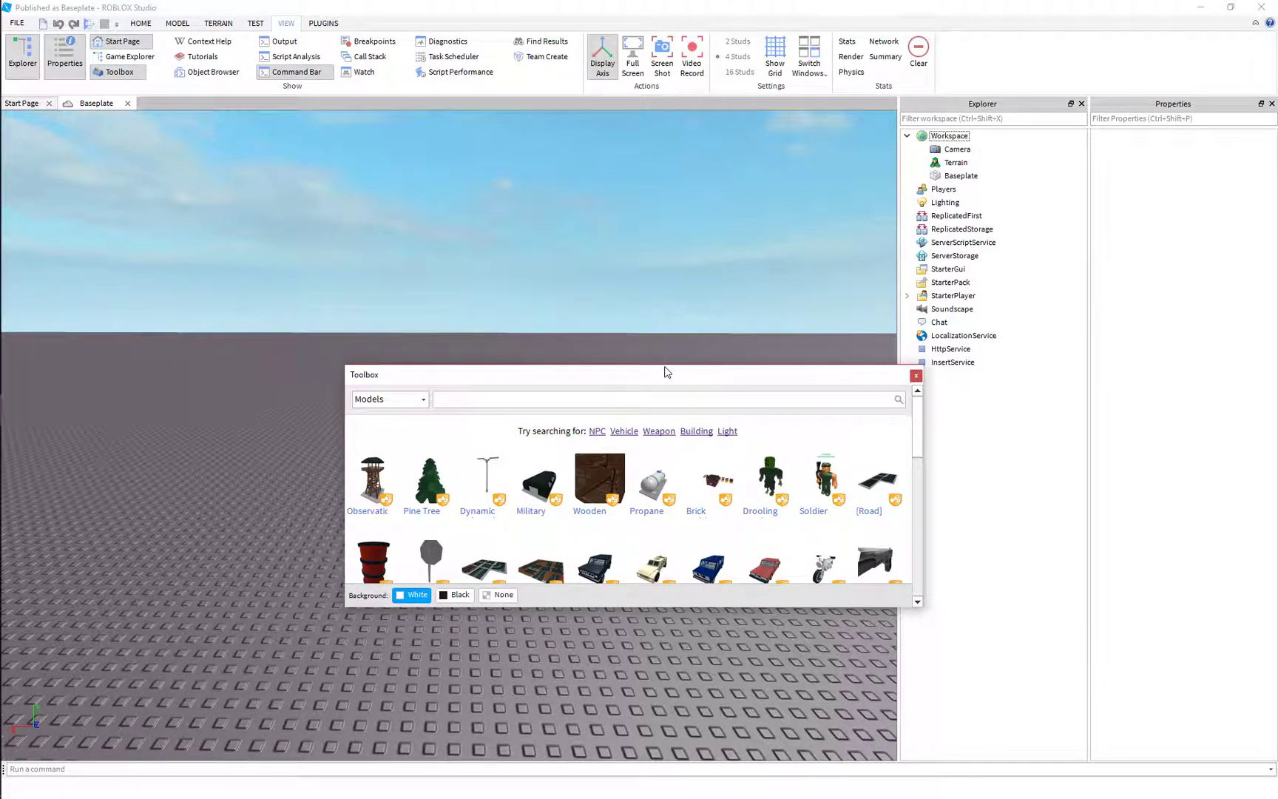
# Step: Dock the Toolbox beneath the Explorer and drag the splitter up to enlarge it
pyautogui.moveTo(669, 377); pyautogui.dragTo(1022, 742)
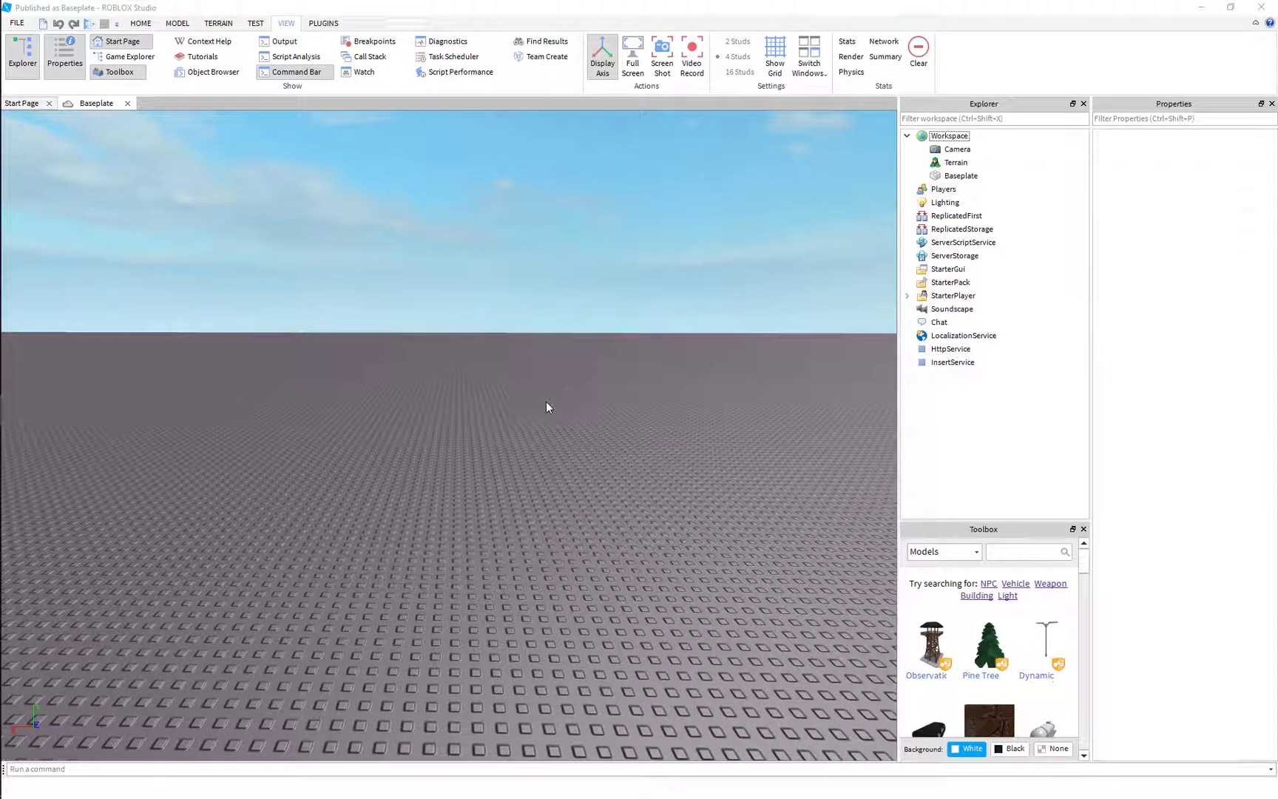
pyautogui.moveTo(964, 527); pyautogui.dragTo(962, 707)
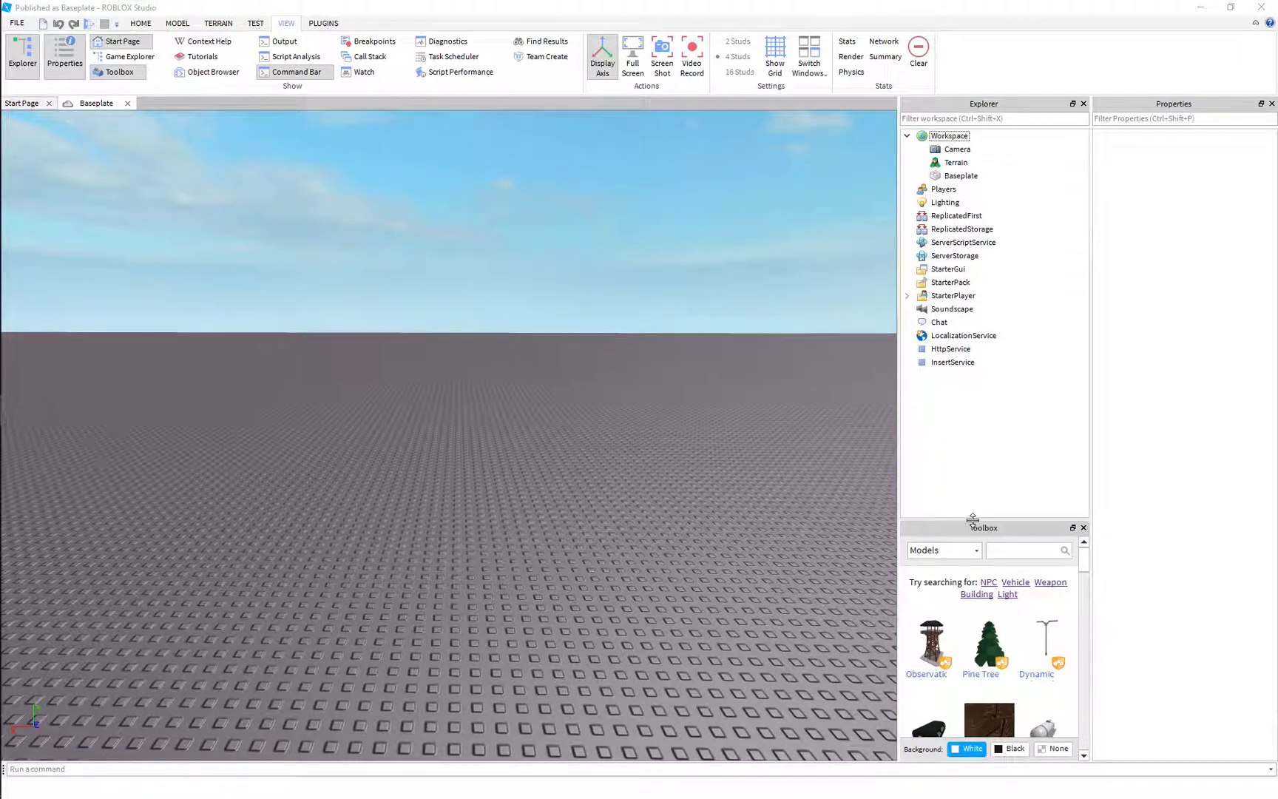
pyautogui.moveTo(971, 522); pyautogui.dragTo(976, 464)
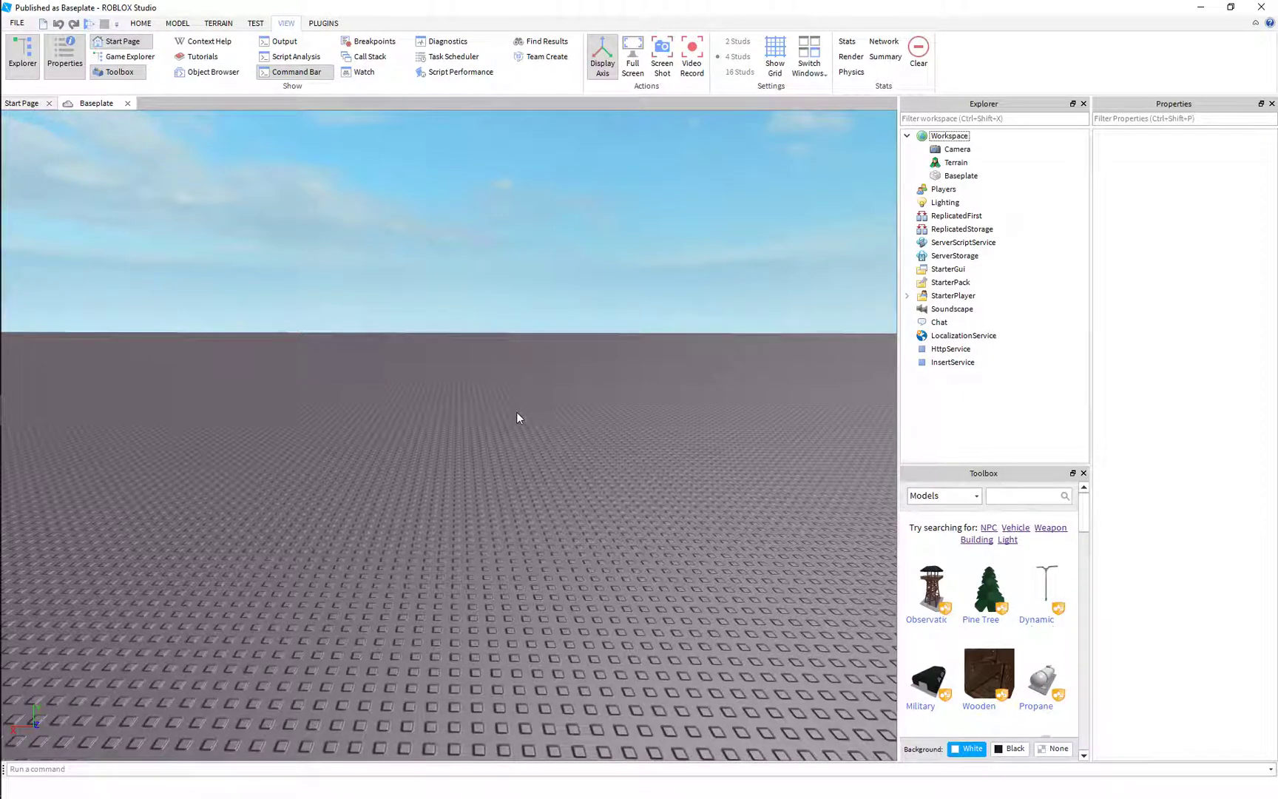
# Step: Cycle through the Home, Model, Terrain, Test and View ribbon tabs, return to Home, and rotate the camera
pyautogui.click(142, 24)
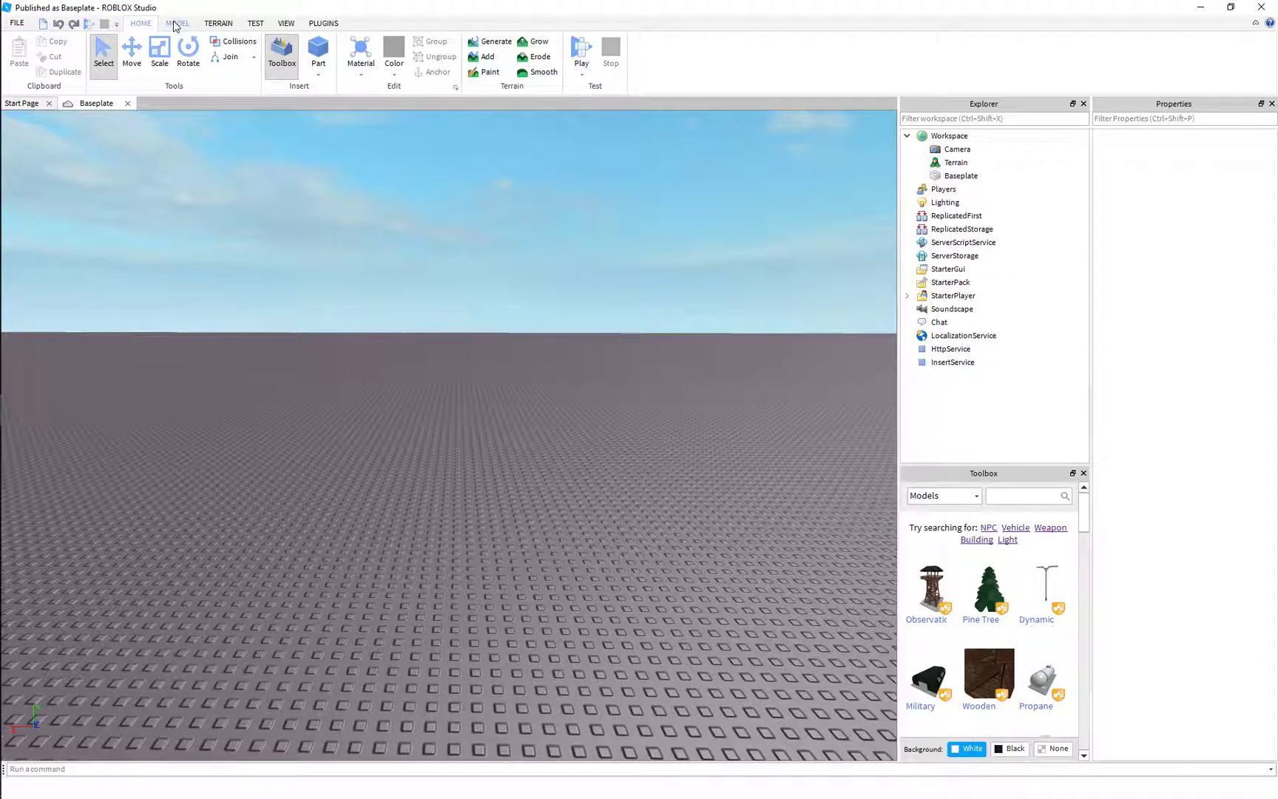
pyautogui.click(176, 23)
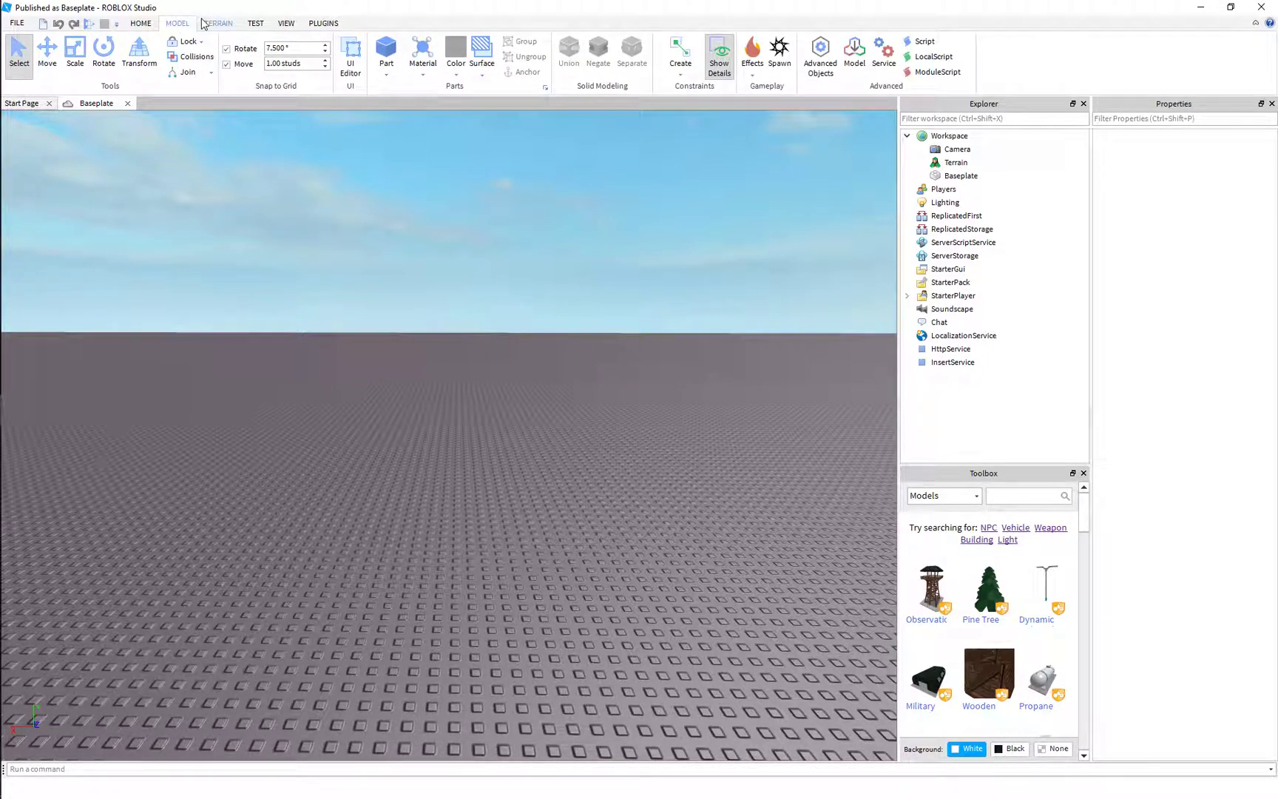
pyautogui.click(214, 24)
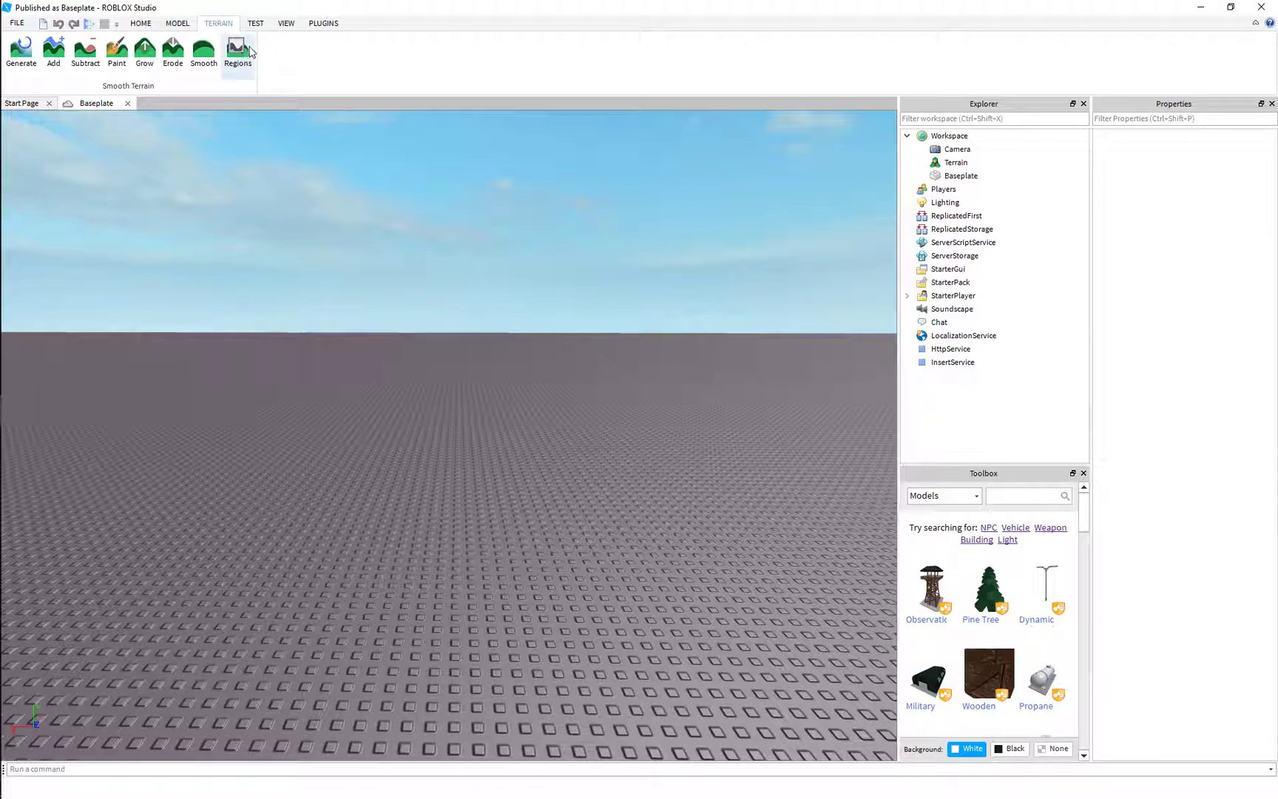
pyautogui.click(255, 23)
pyautogui.click(285, 23)
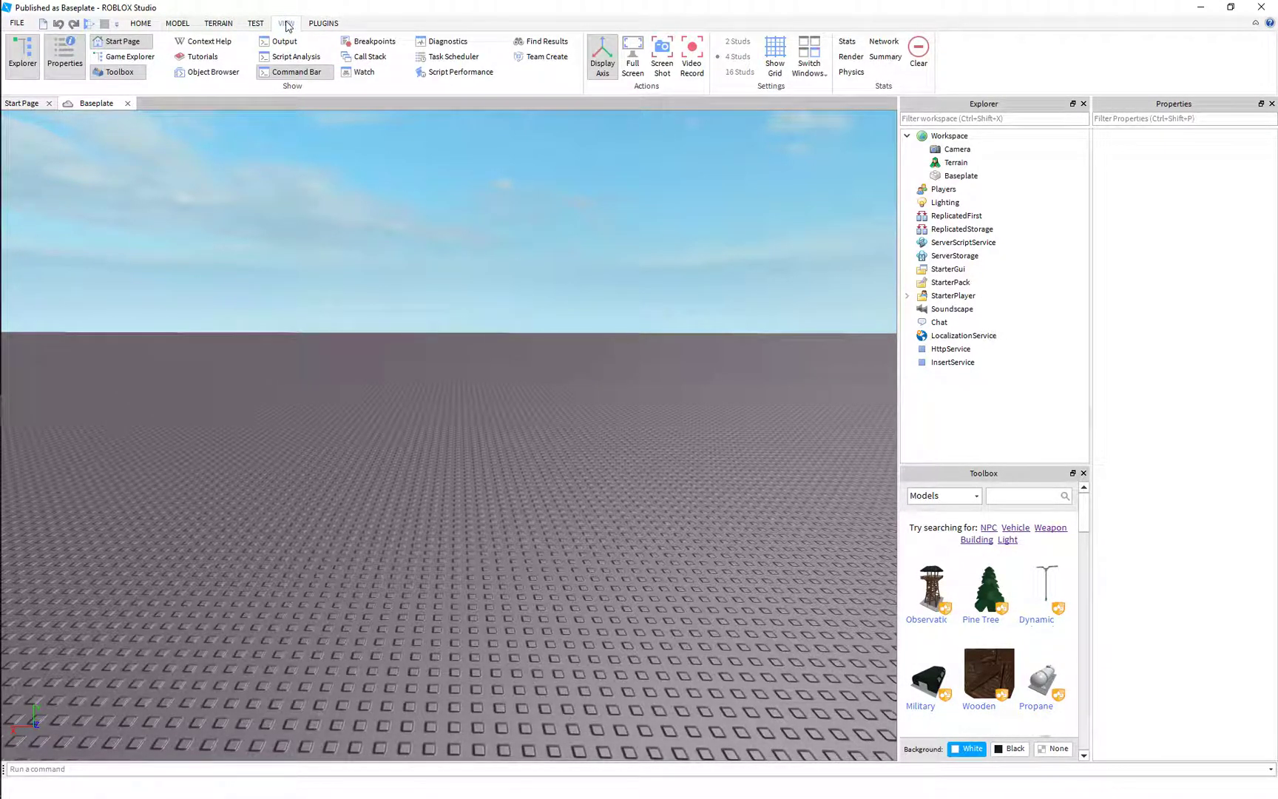
pyautogui.click(219, 23)
pyautogui.click(181, 23)
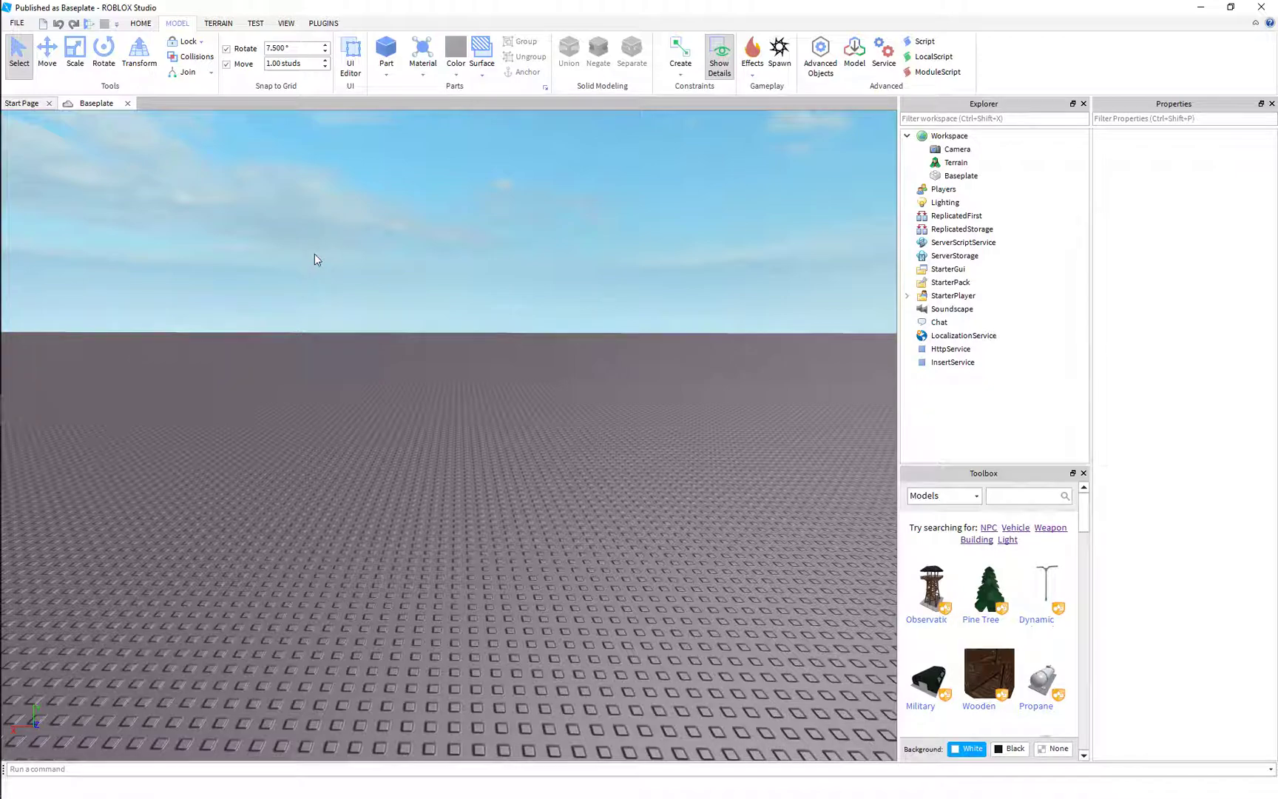
pyautogui.click(136, 24)
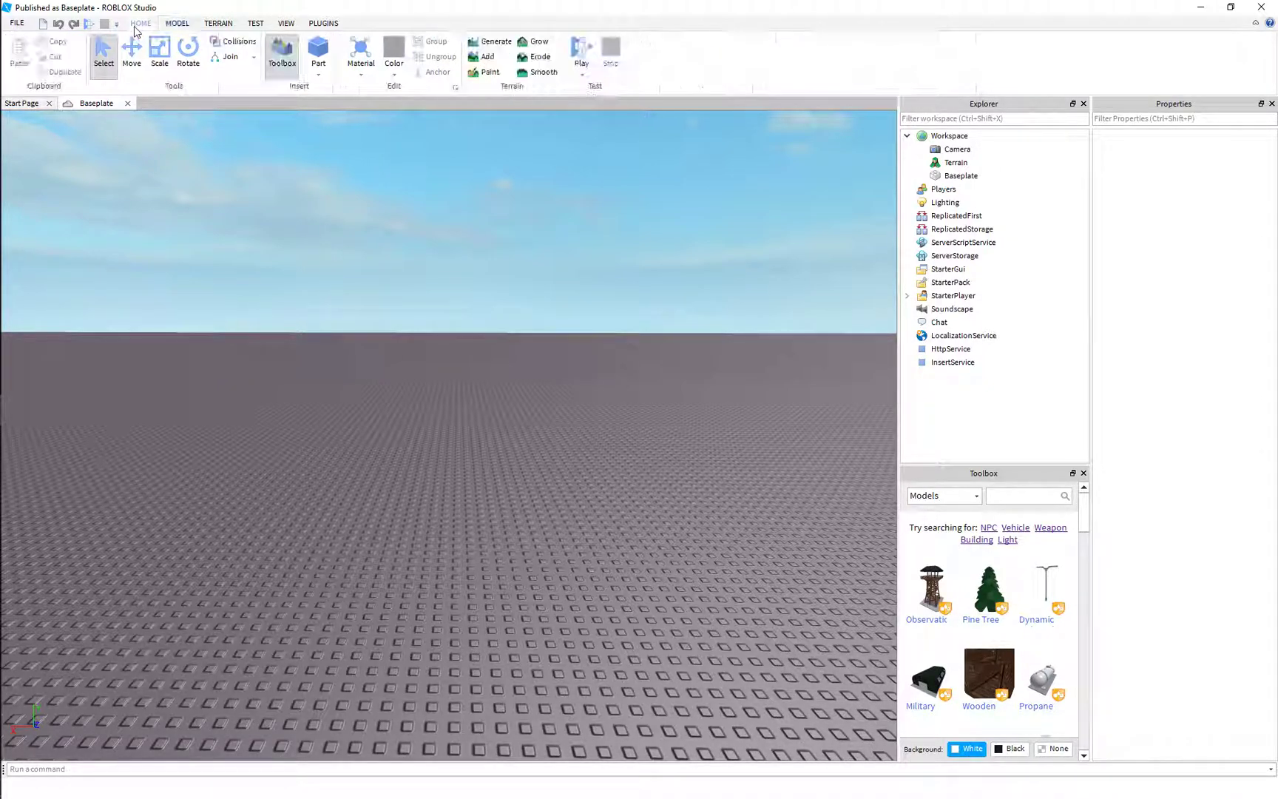
pyautogui.click(35, 104)
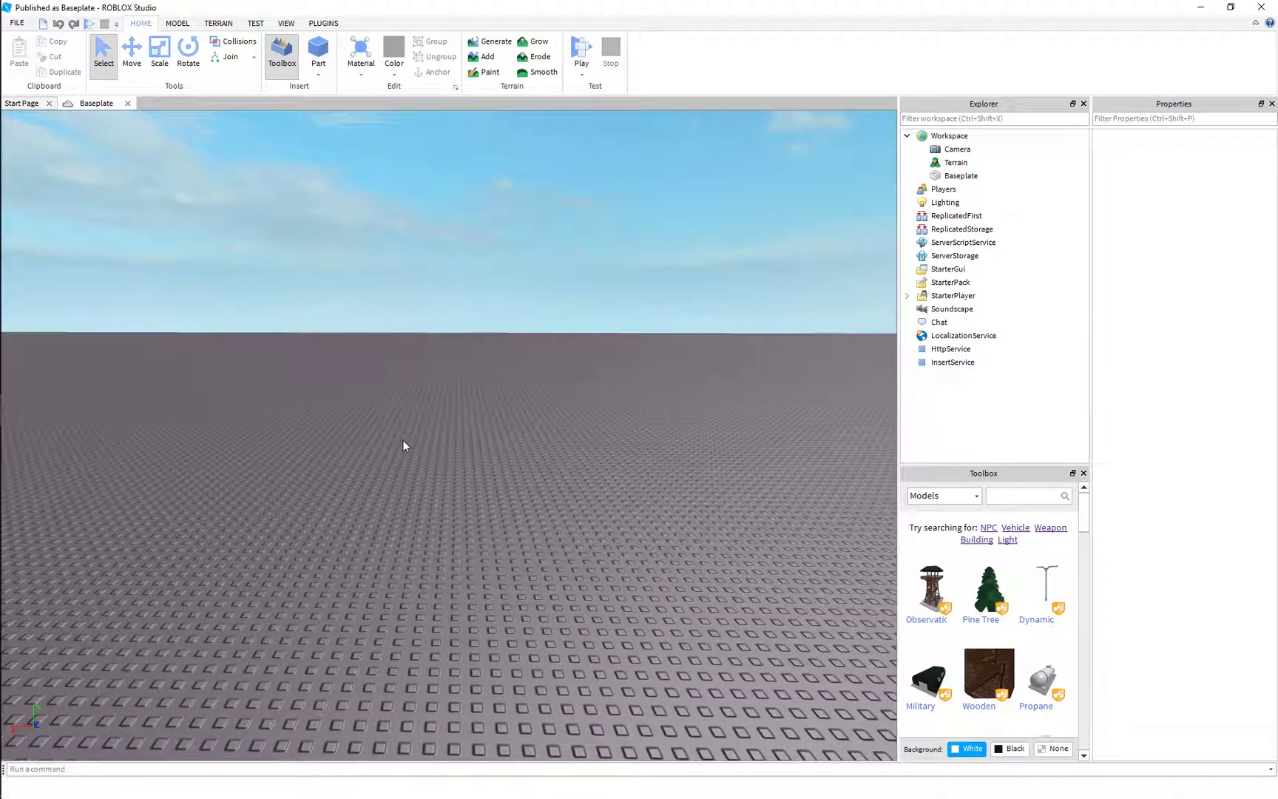
pyautogui.moveTo(429, 440); pyautogui.dragTo(474, 428, button='right')
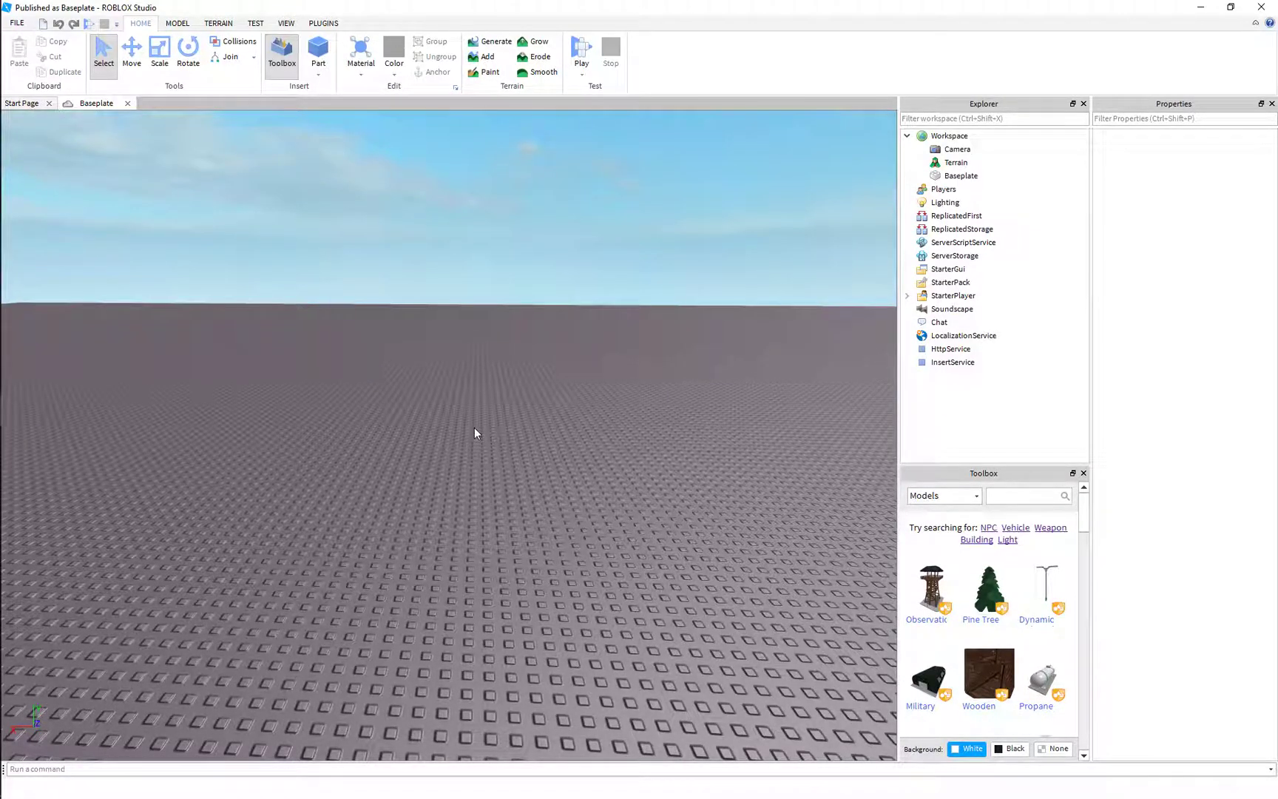